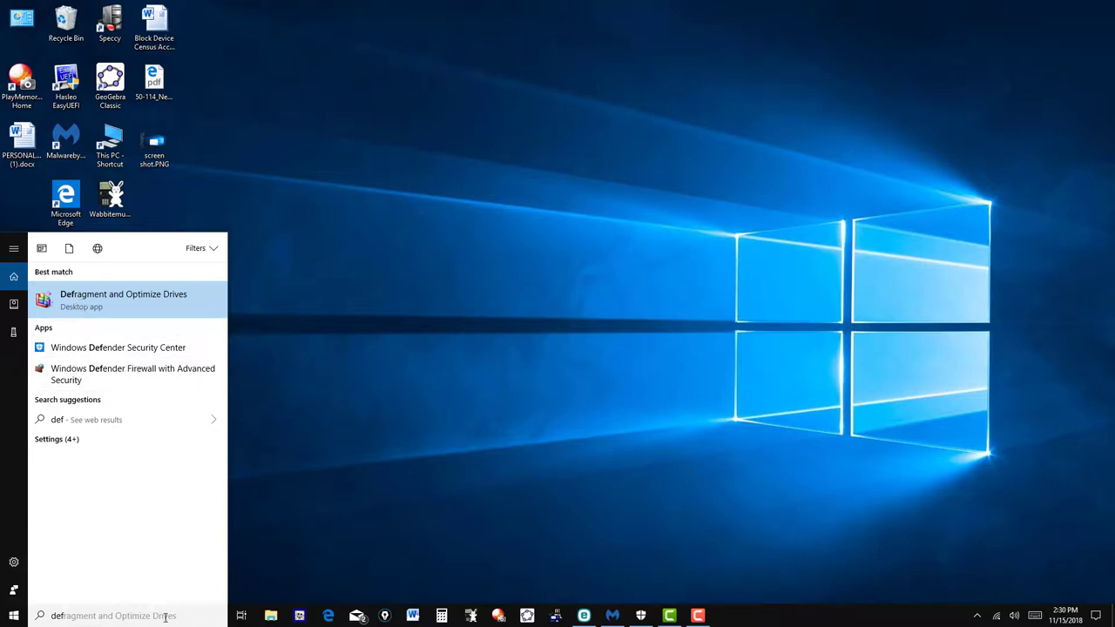
- Open Defragment and Optimize Drives, examine its optimization schedule settings, and close the utility
{"action": "left_click", "coordinate": [120, 305]}
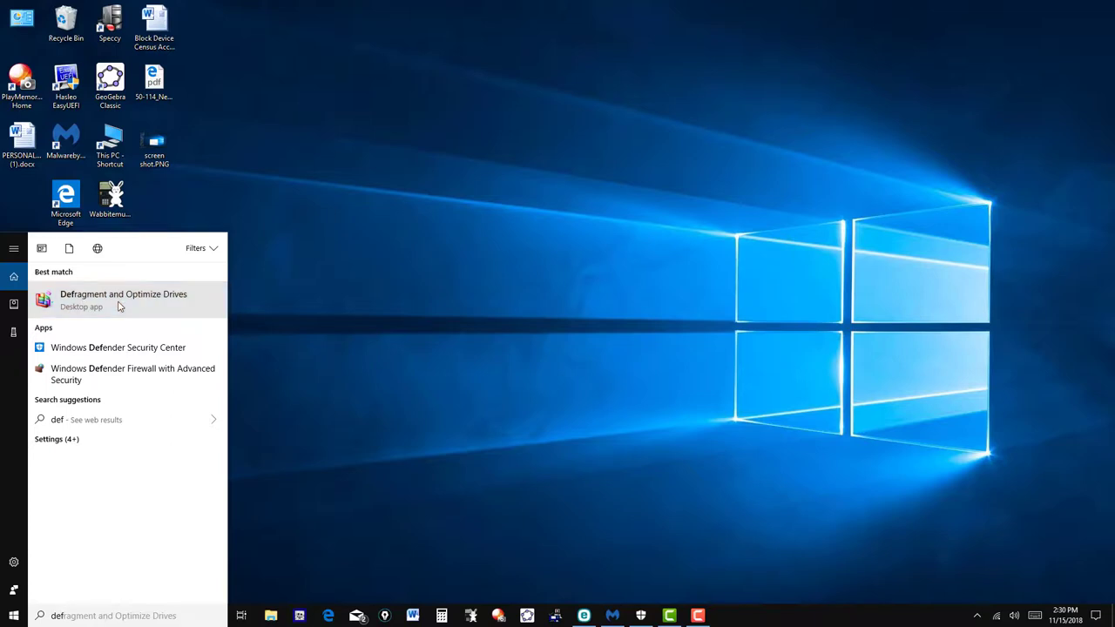
{"action": "right_click", "coordinate": [119, 305]}
{"action": "left_click", "coordinate": [108, 319]}
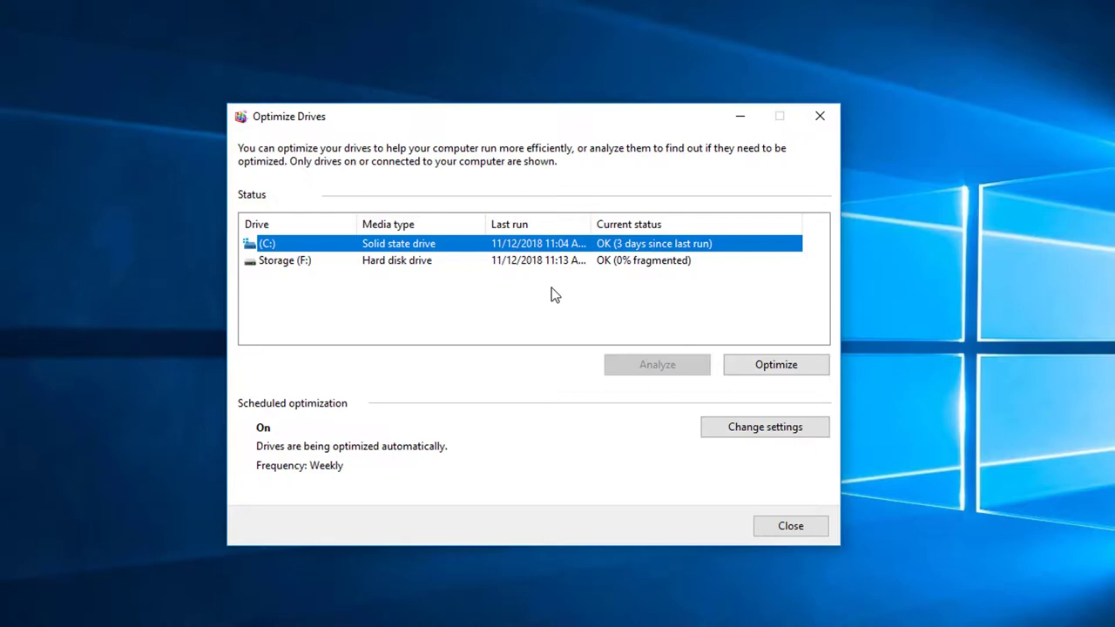
{"action": "left_click", "coordinate": [744, 435]}
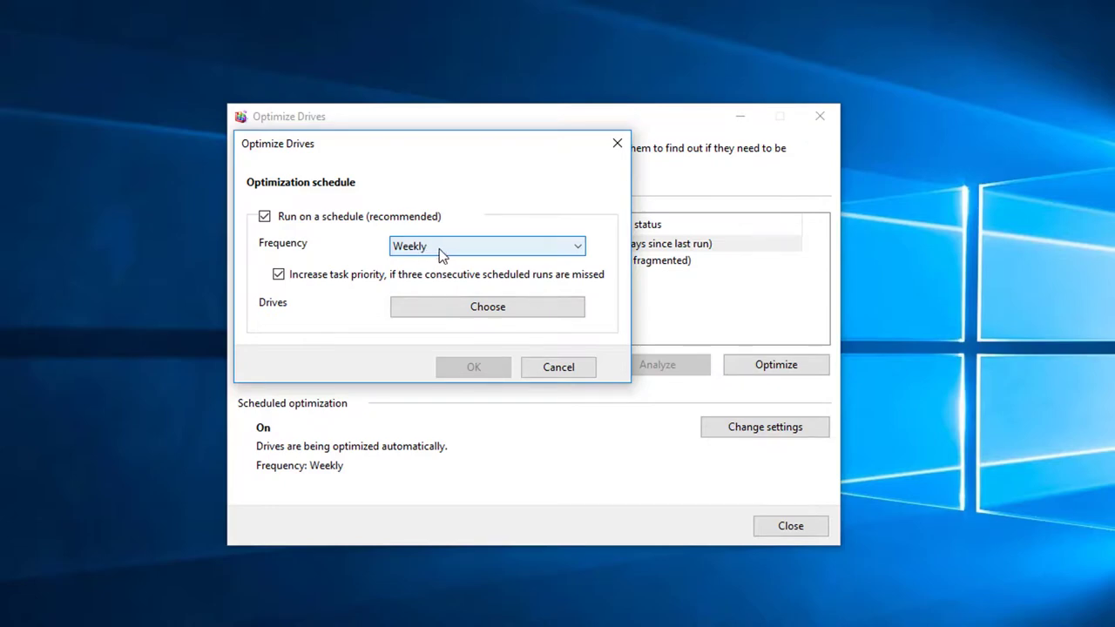
{"action": "left_click", "coordinate": [616, 144]}
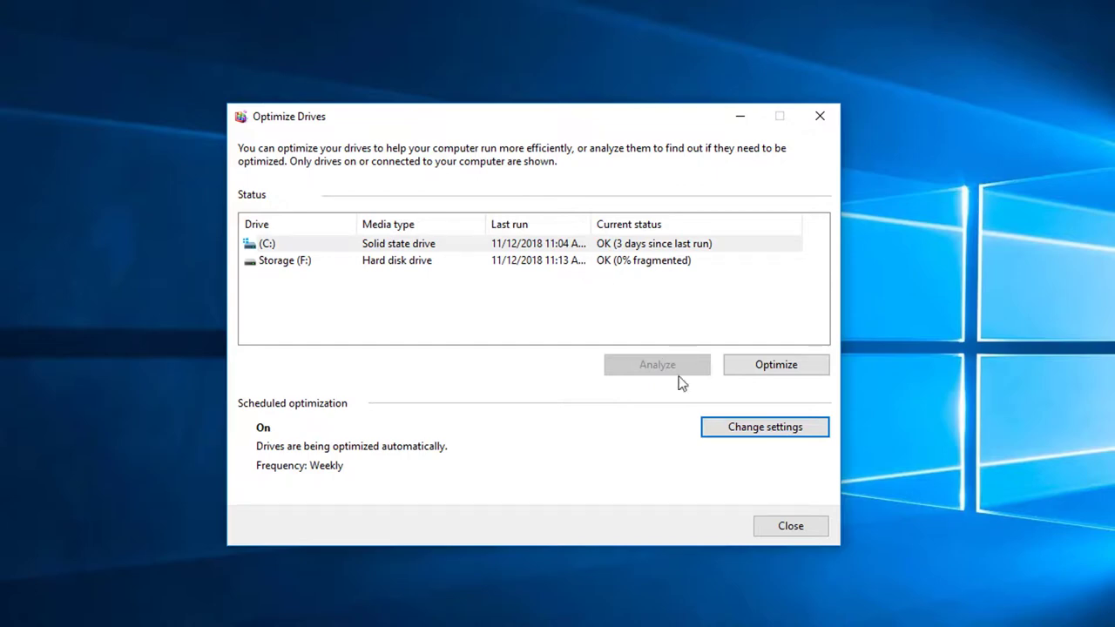
{"action": "left_click", "coordinate": [800, 528]}
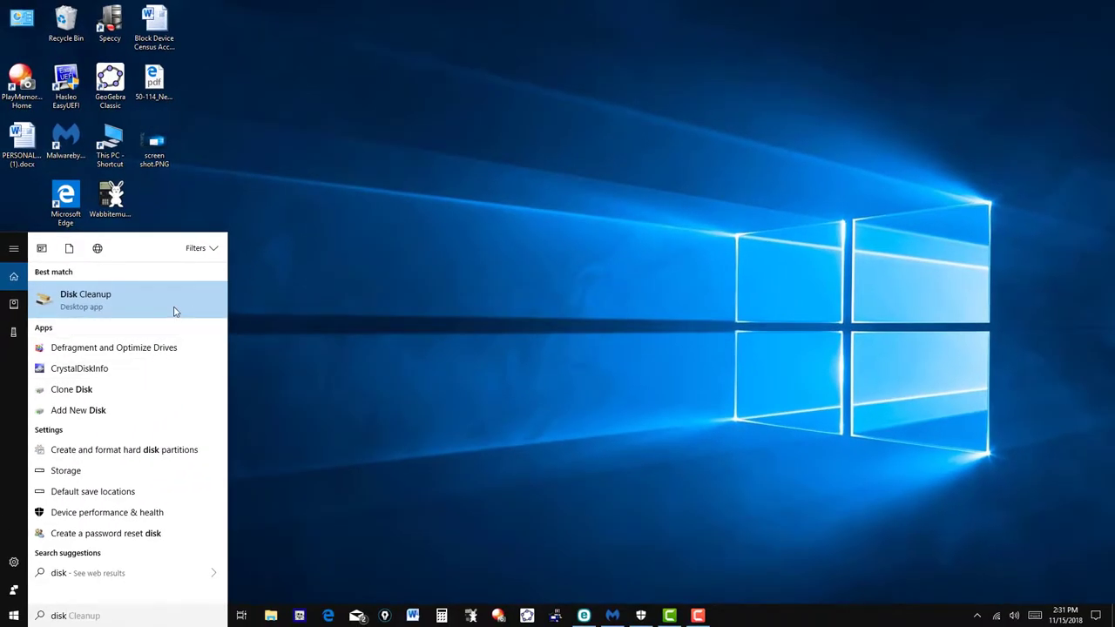
- Run Disk Cleanup on drive C: and permanently delete the files in all checked categories
{"action": "right_click", "coordinate": [175, 311]}
{"action": "left_click", "coordinate": [125, 321]}
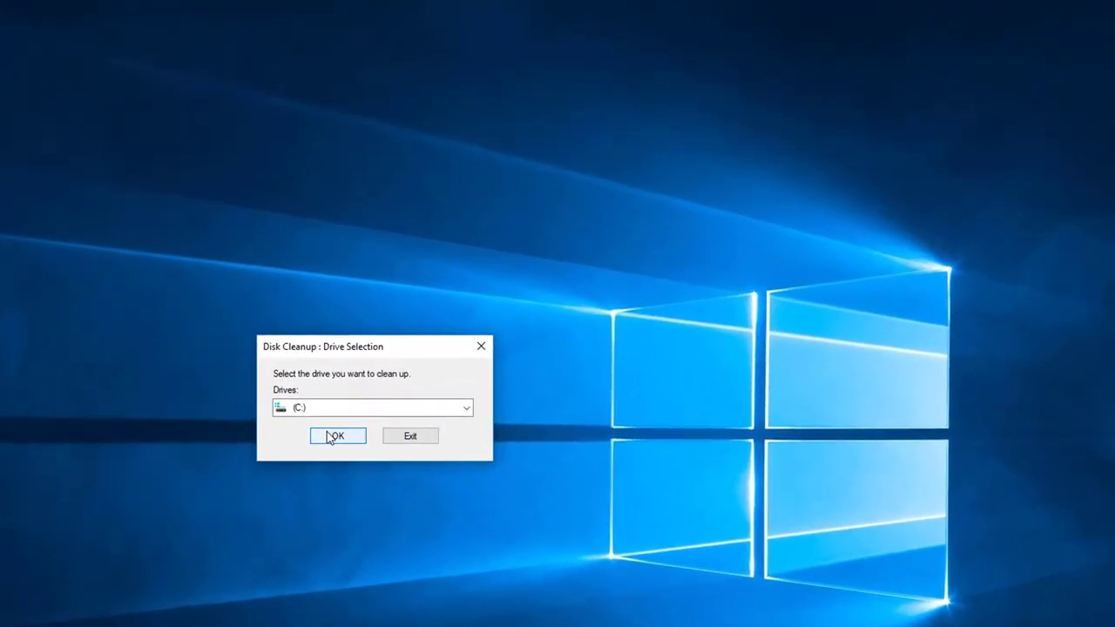
{"action": "left_click", "coordinate": [509, 339]}
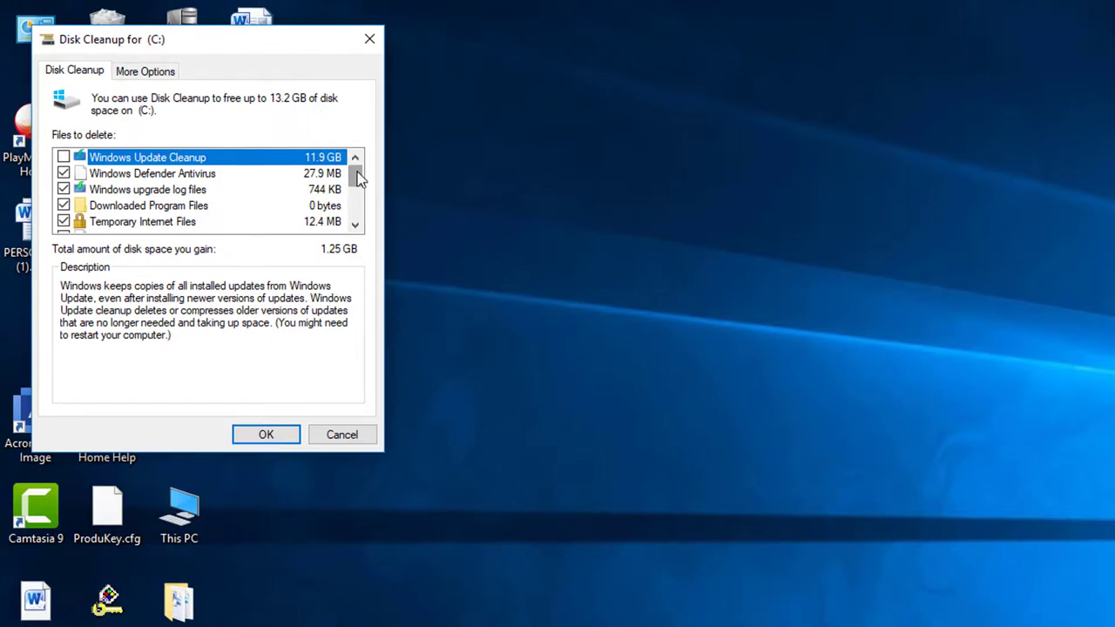
{"action": "left_click_drag", "start_coordinate": [360, 178], "coordinate": [352, 209]}
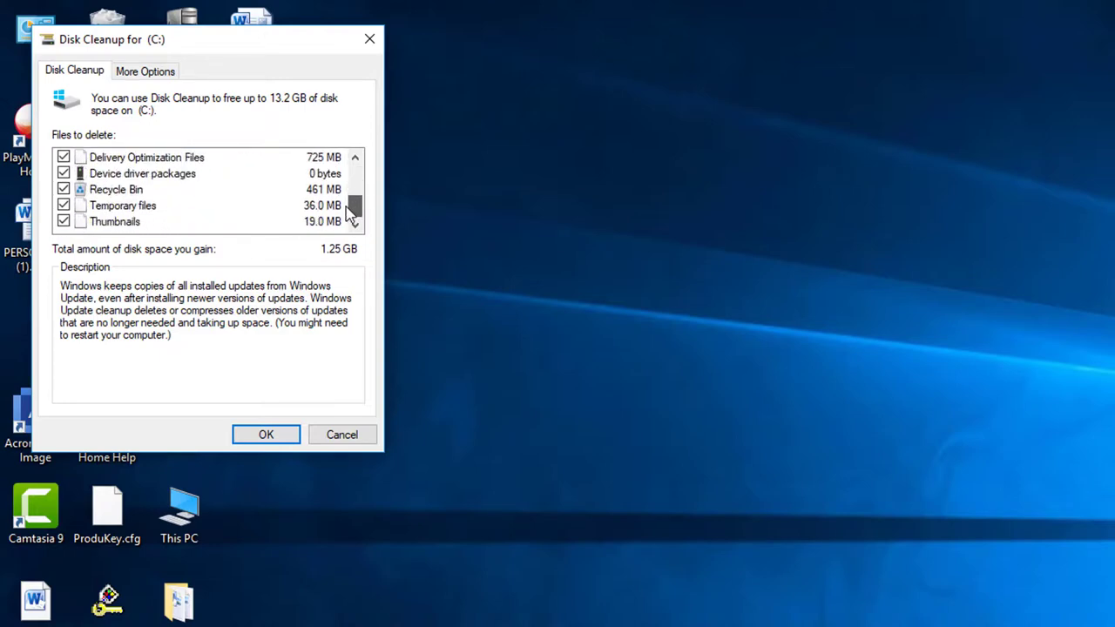
{"action": "left_click_drag", "start_coordinate": [353, 218], "coordinate": [362, 172]}
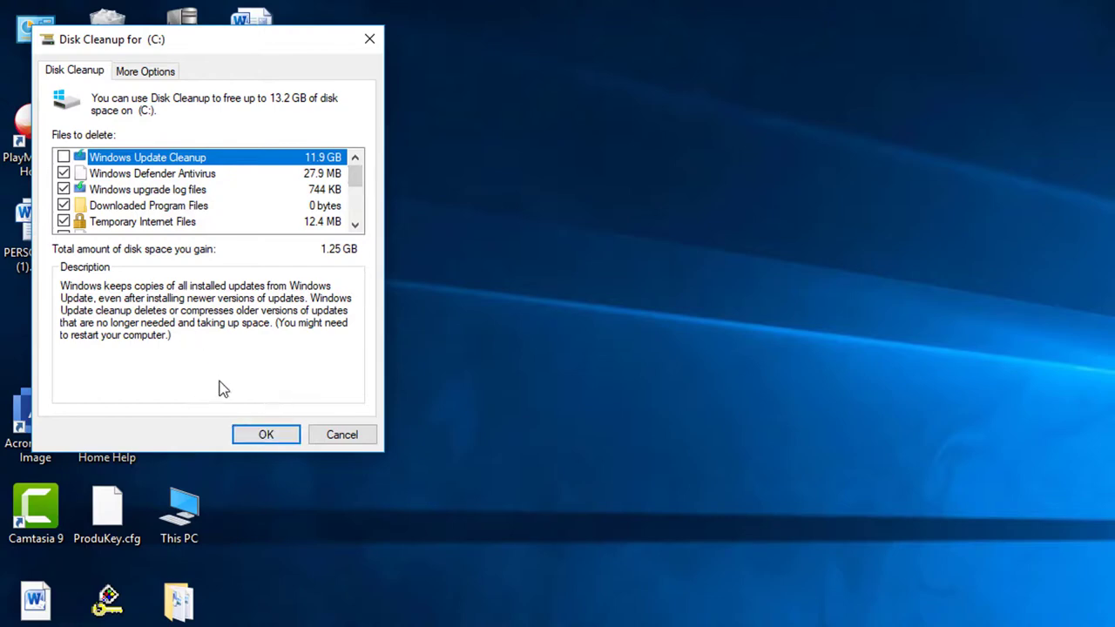
{"action": "left_click", "coordinate": [279, 440]}
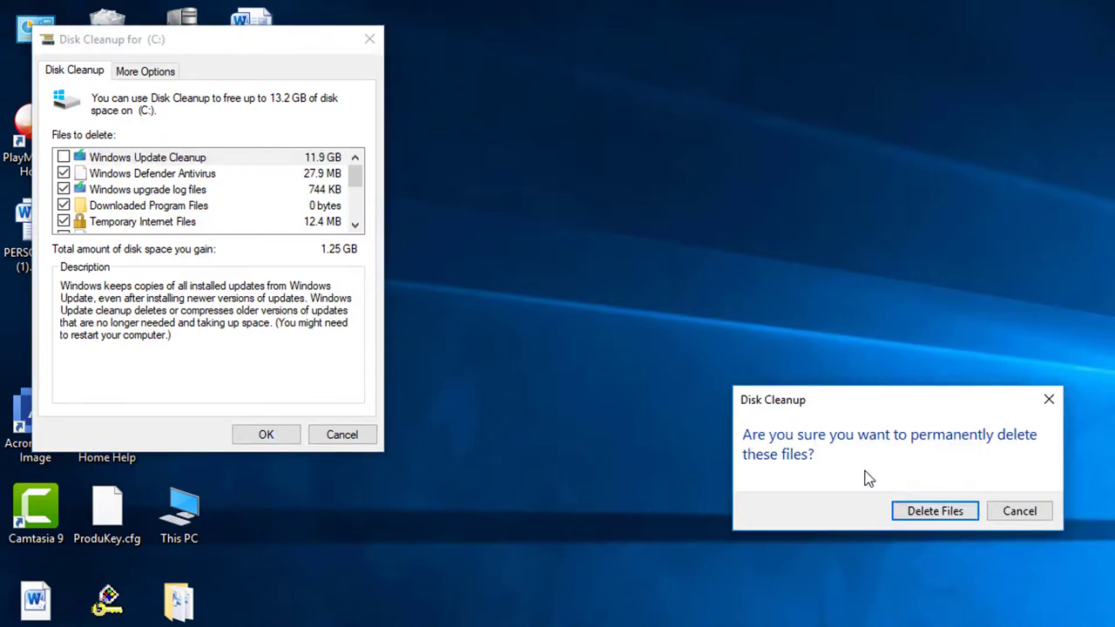
{"action": "left_click", "coordinate": [935, 511]}
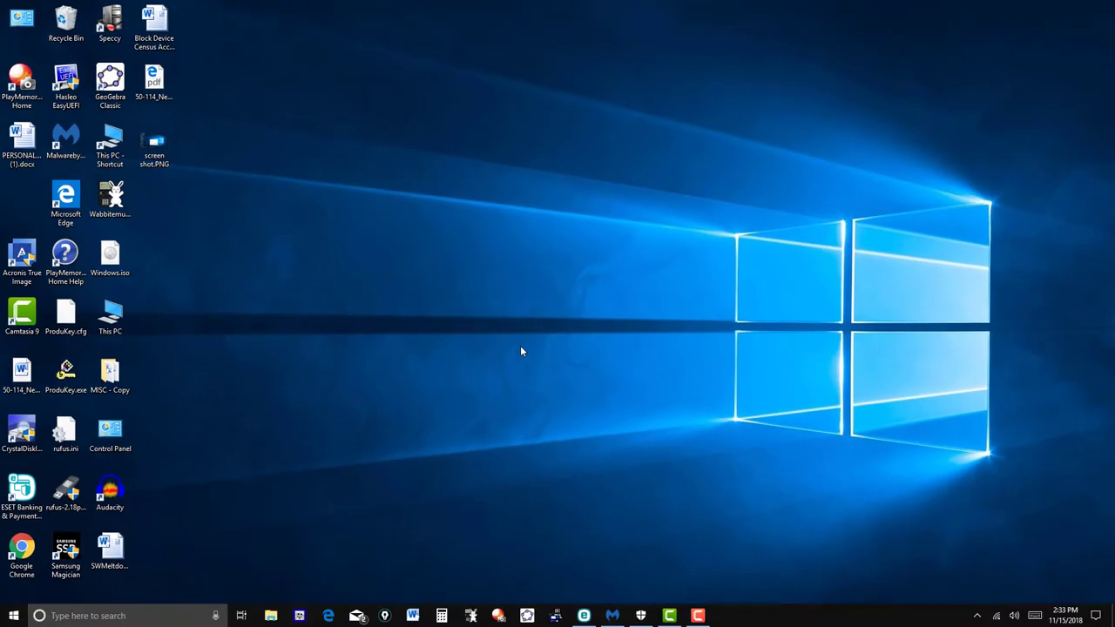
- Examine the Storage sense options for freeing up space automatically in Windows Settings, including the recycle bin deletion intervals
{"action": "left_click", "coordinate": [1097, 616]}
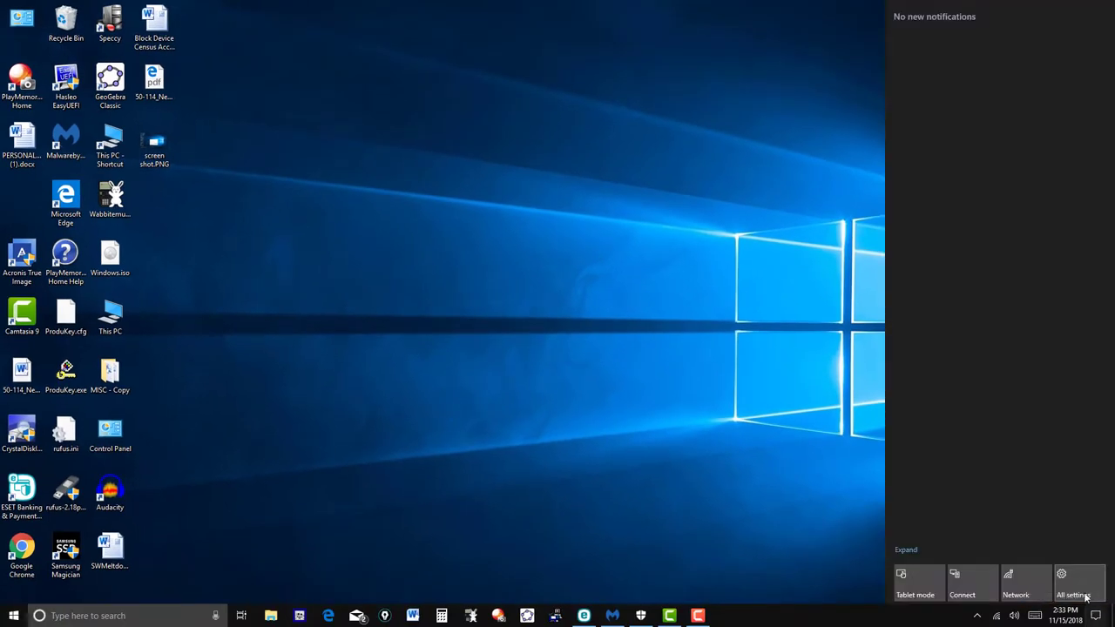
{"action": "left_click", "coordinate": [1081, 584]}
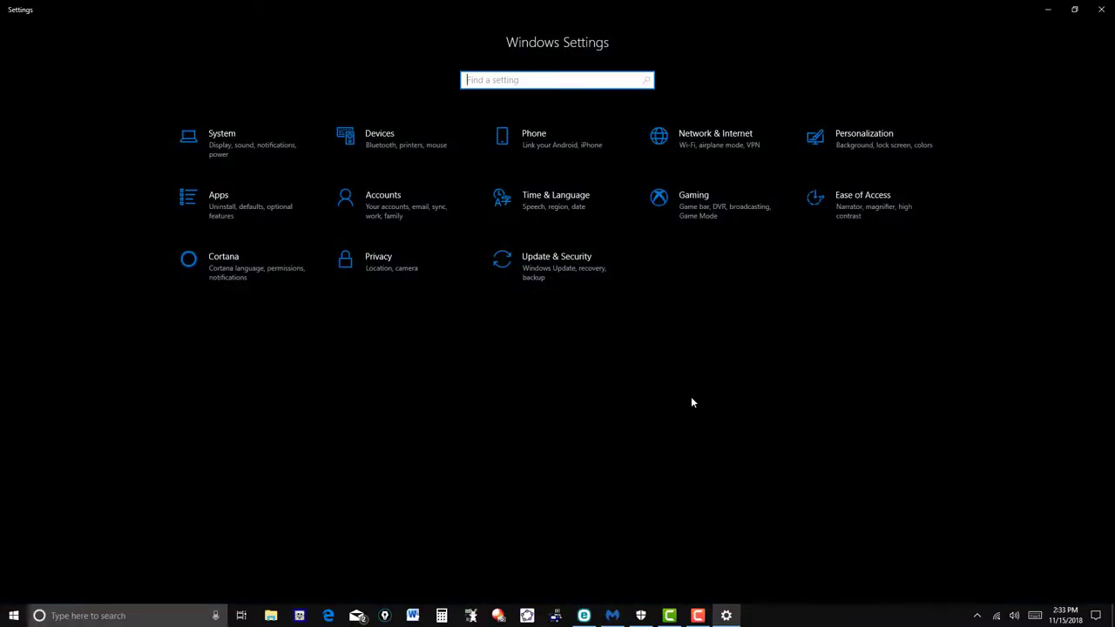
{"action": "left_click", "coordinate": [258, 153]}
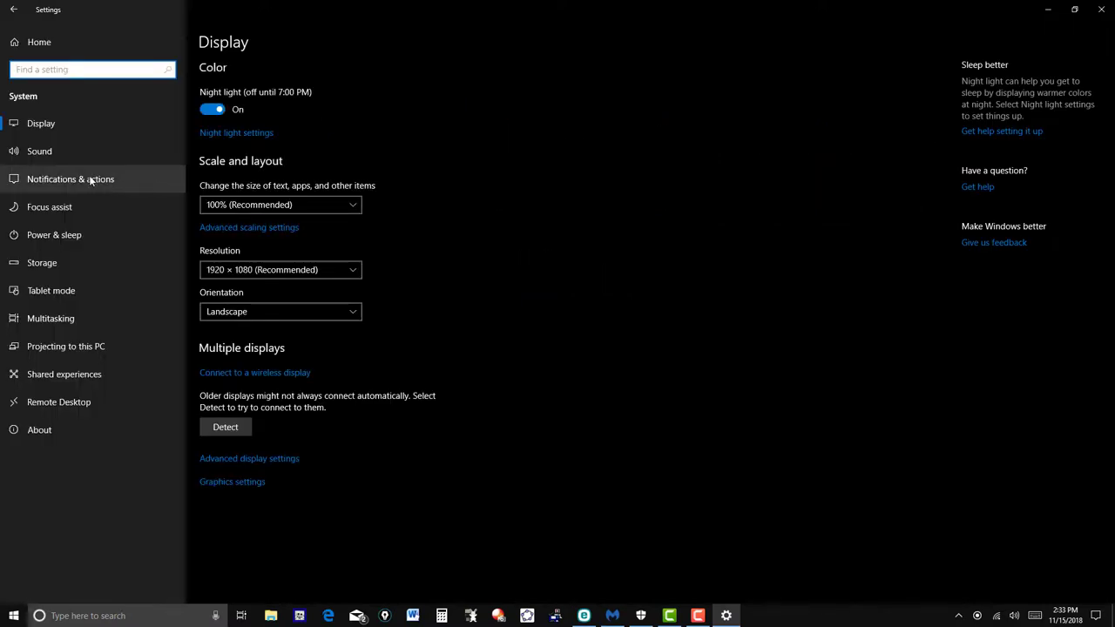
{"action": "left_click", "coordinate": [59, 268]}
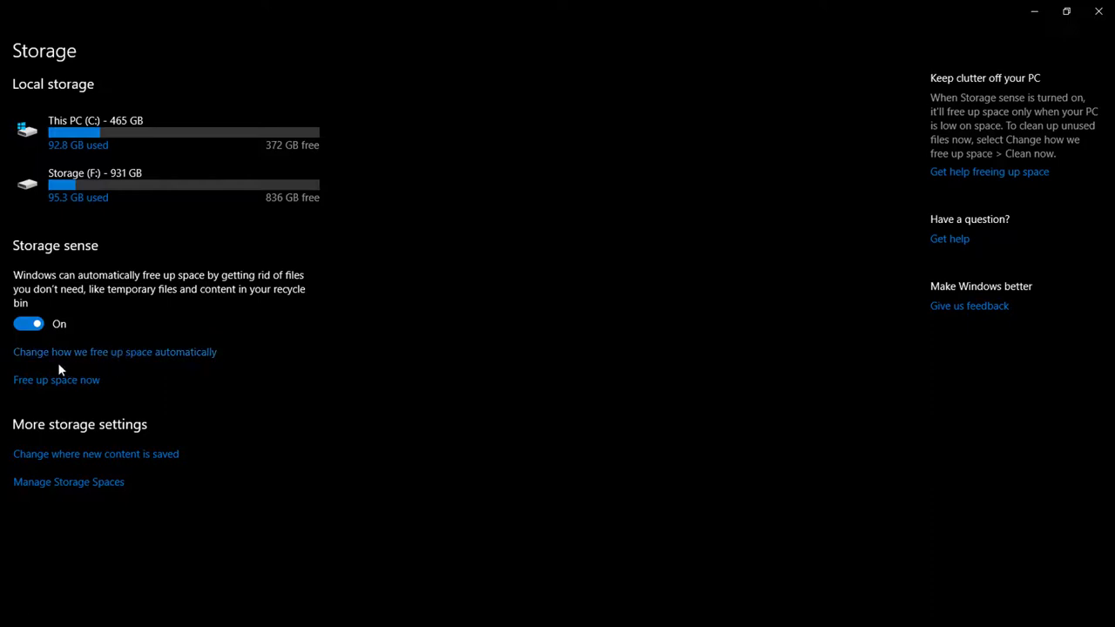
{"action": "left_click", "coordinate": [158, 354]}
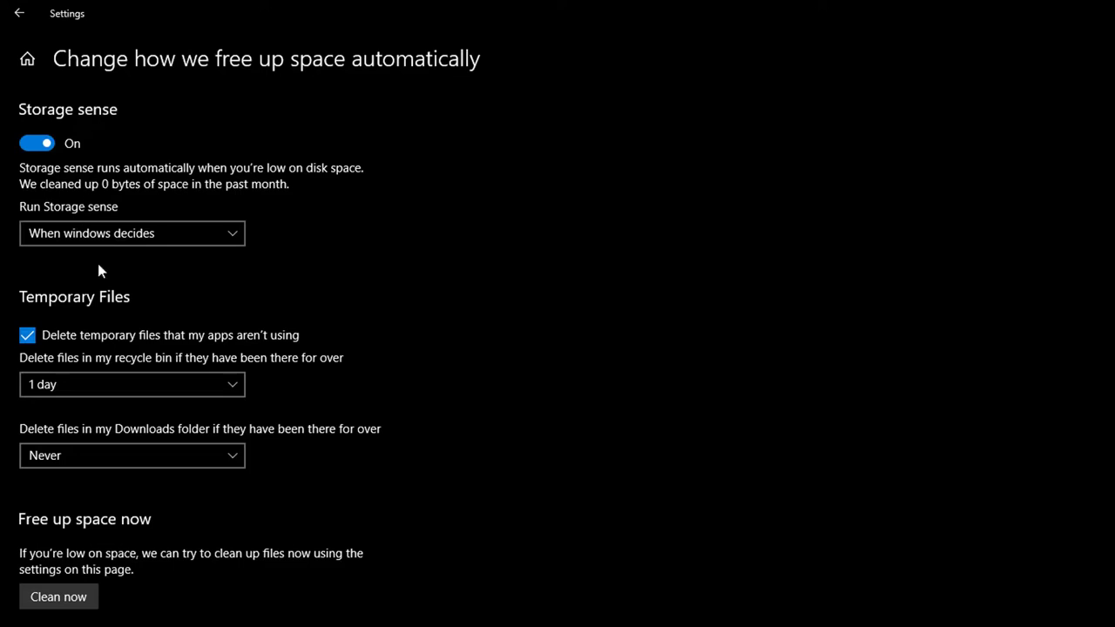
{"action": "left_click", "coordinate": [234, 391]}
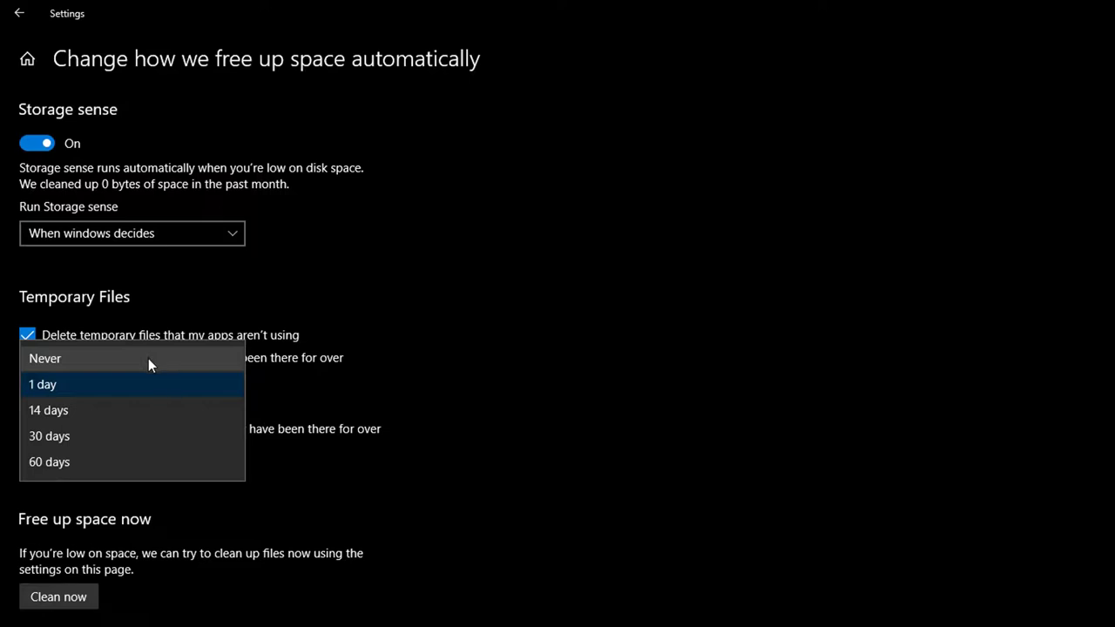
{"action": "left_click", "coordinate": [495, 392]}
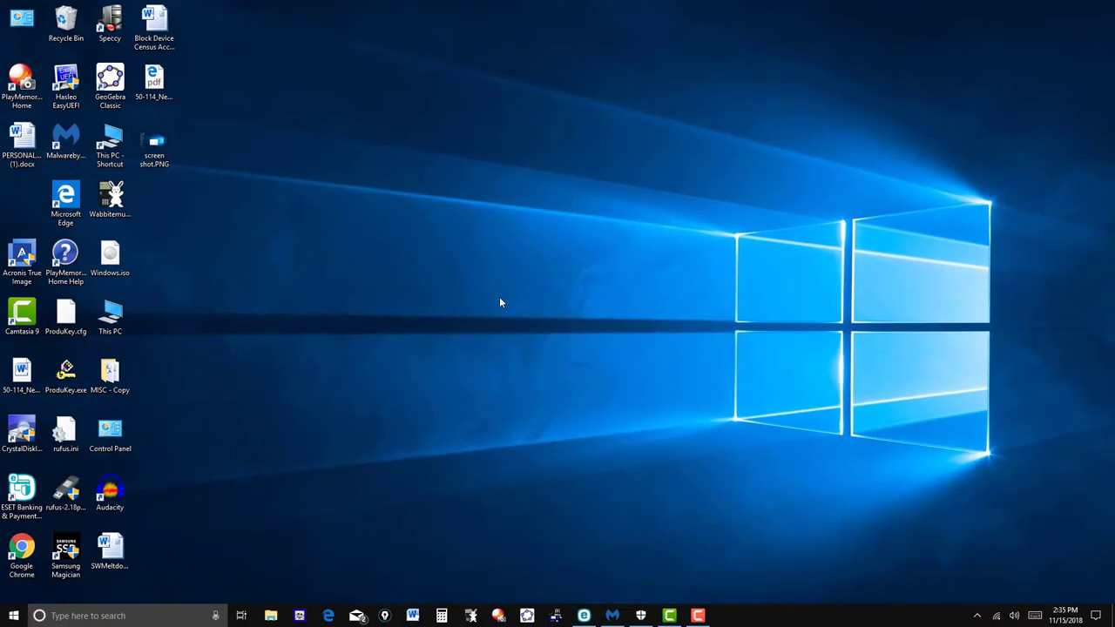
- Open the Windows Temp folder by running the command temp
{"action": "left_click", "coordinate": [146, 620]}
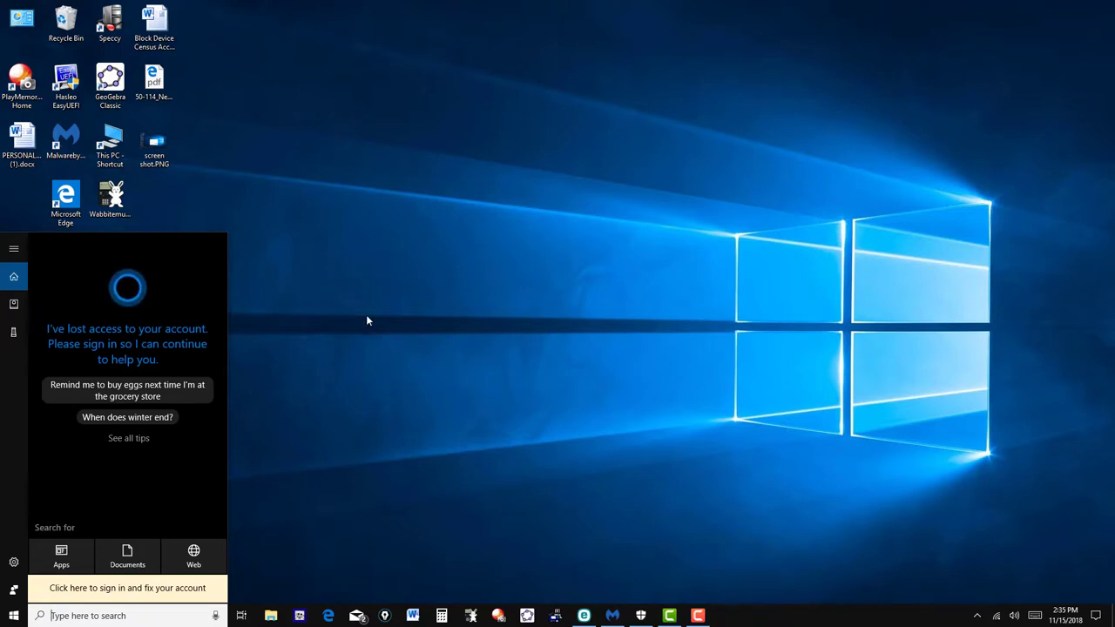
{"action": "key", "text": "super+r"}
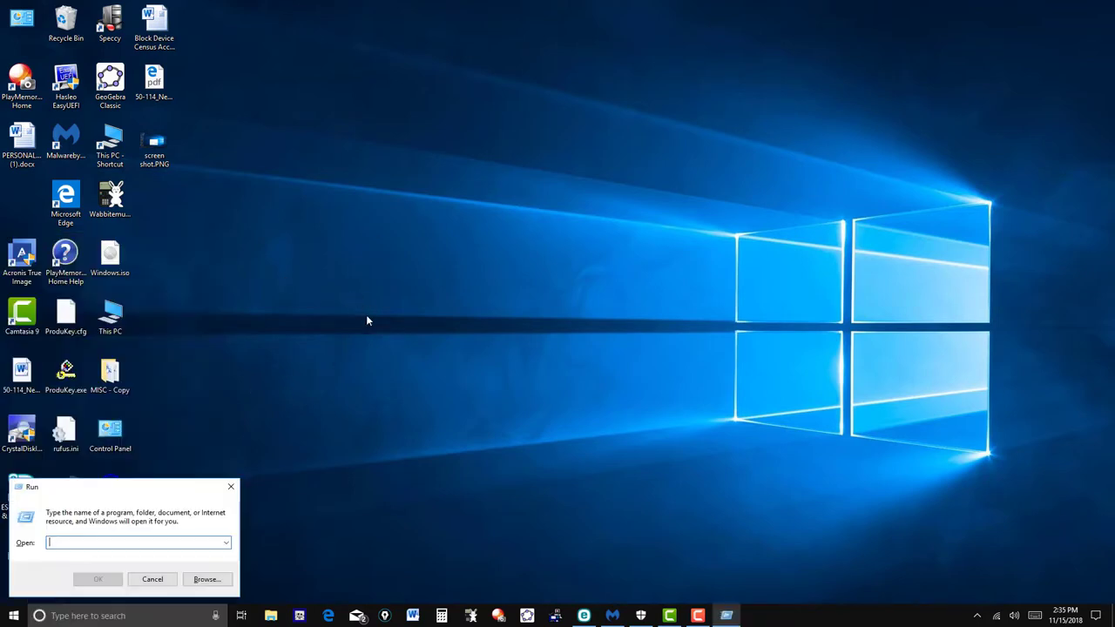
{"action": "type", "text": "temp"}
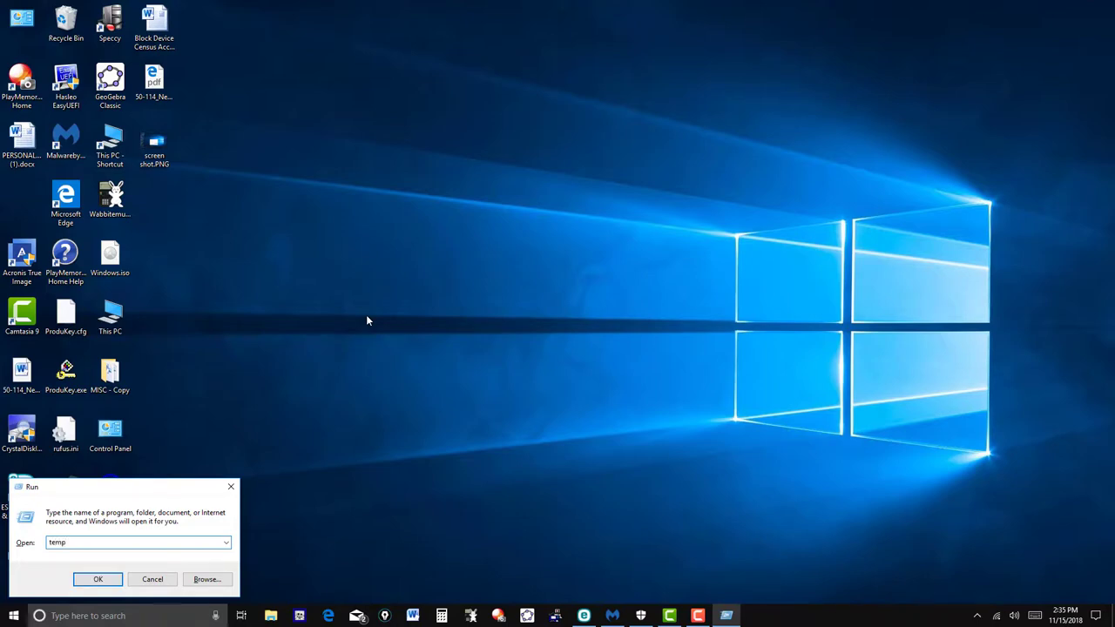
{"action": "key", "text": "Return"}
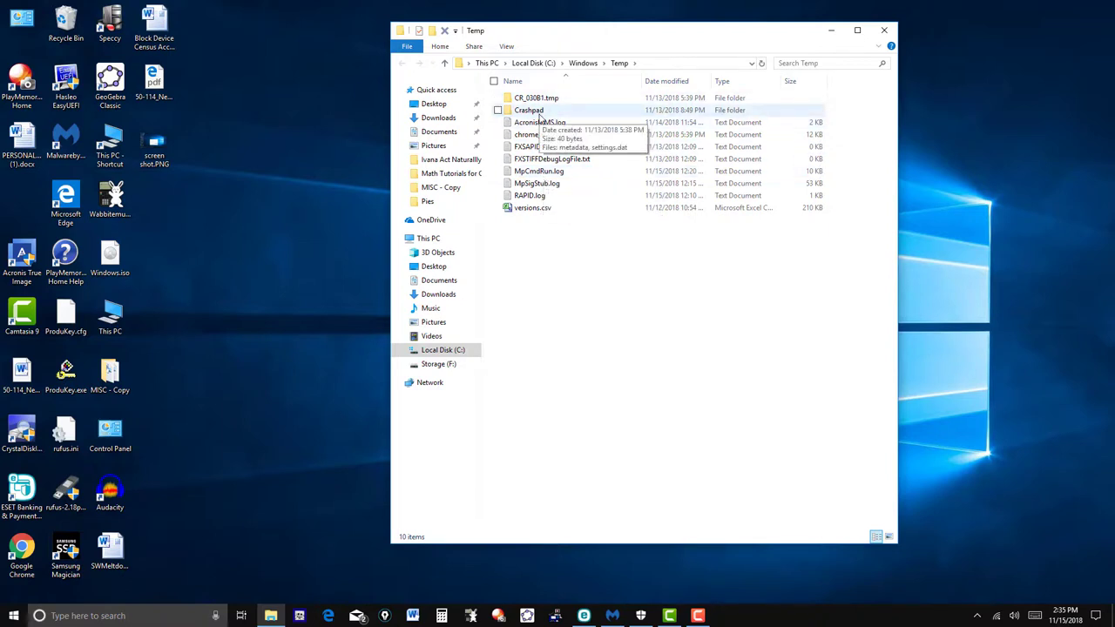
- Delete all files and folders in the Windows Temp folder
{"action": "key", "text": "ctrl+a"}
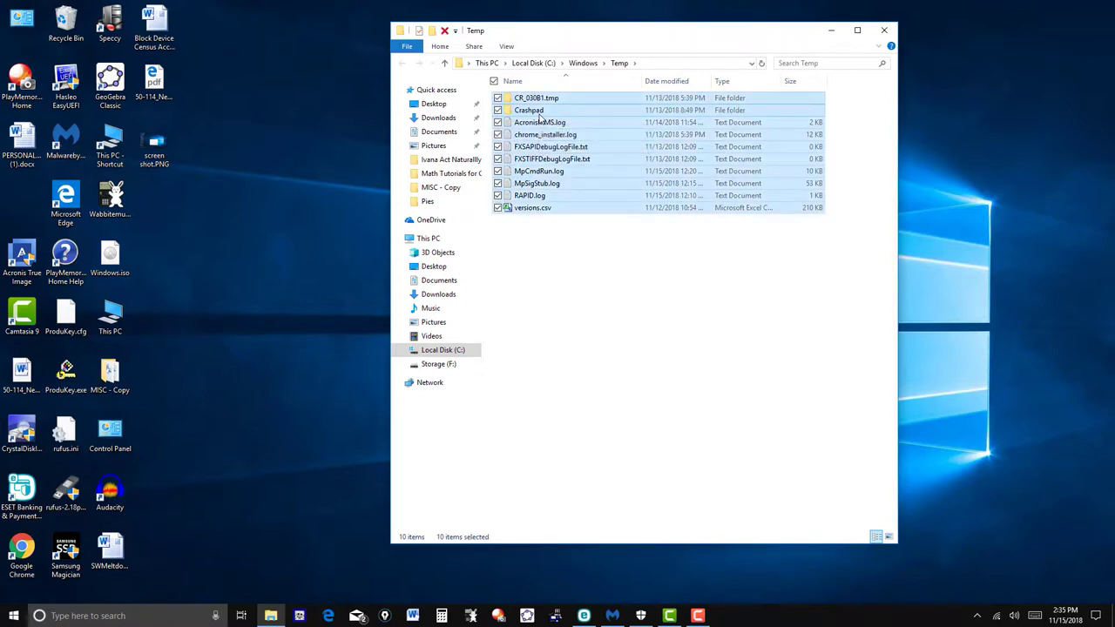
{"action": "right_click", "coordinate": [559, 135]}
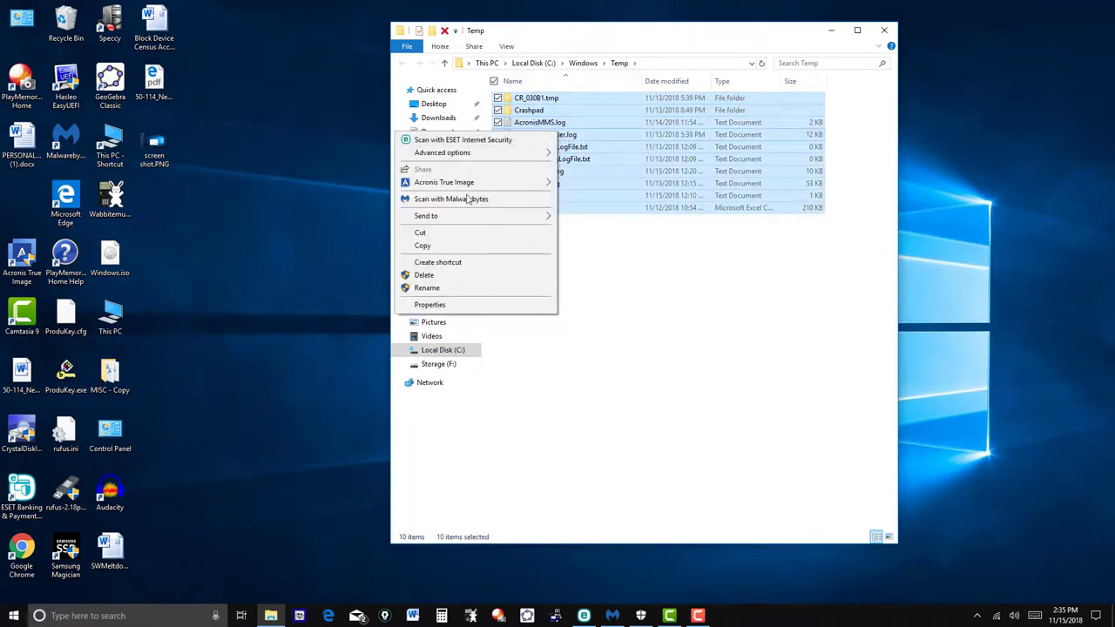
{"action": "left_click", "coordinate": [449, 277]}
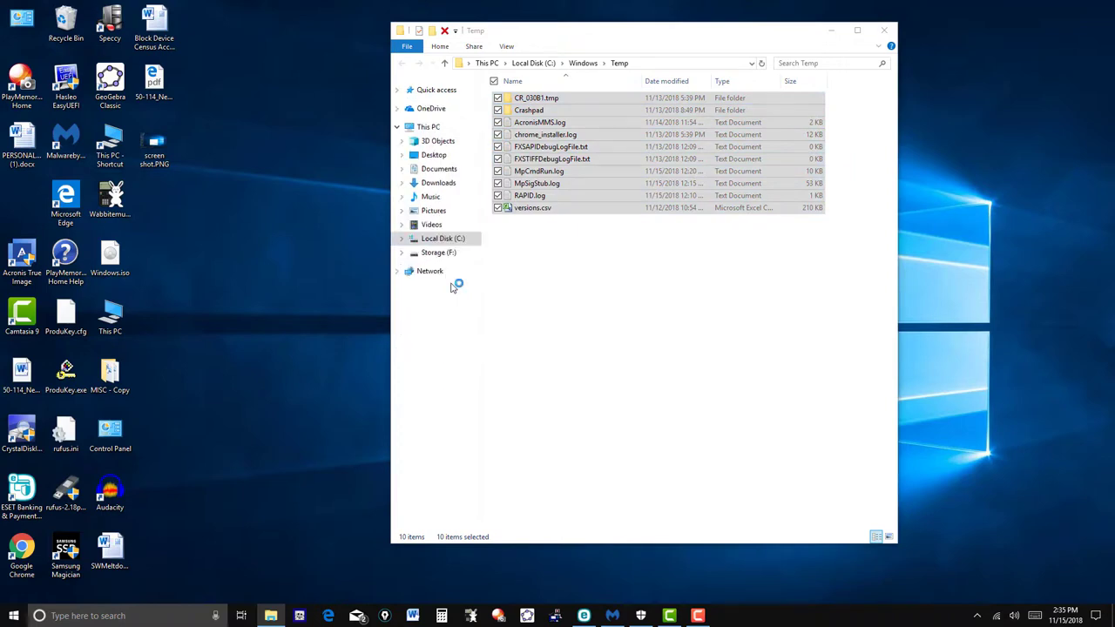
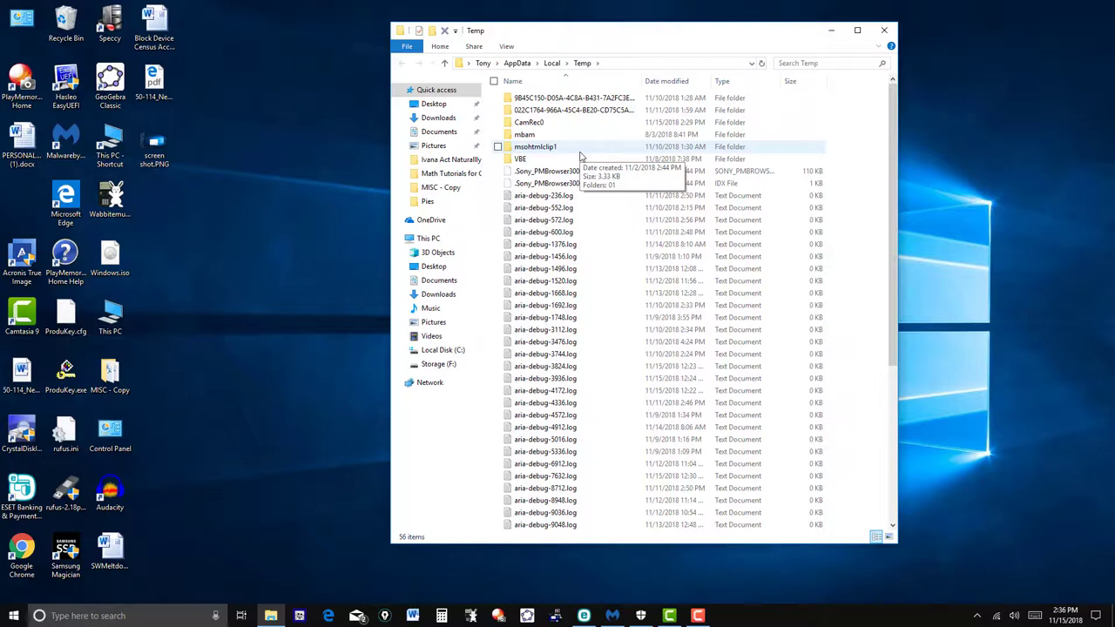
- Delete everything in the user's AppData\Local\Temp folder, skipping in-use and access-denied items, and close the folder window
{"action": "key", "text": "ctrl+a"}
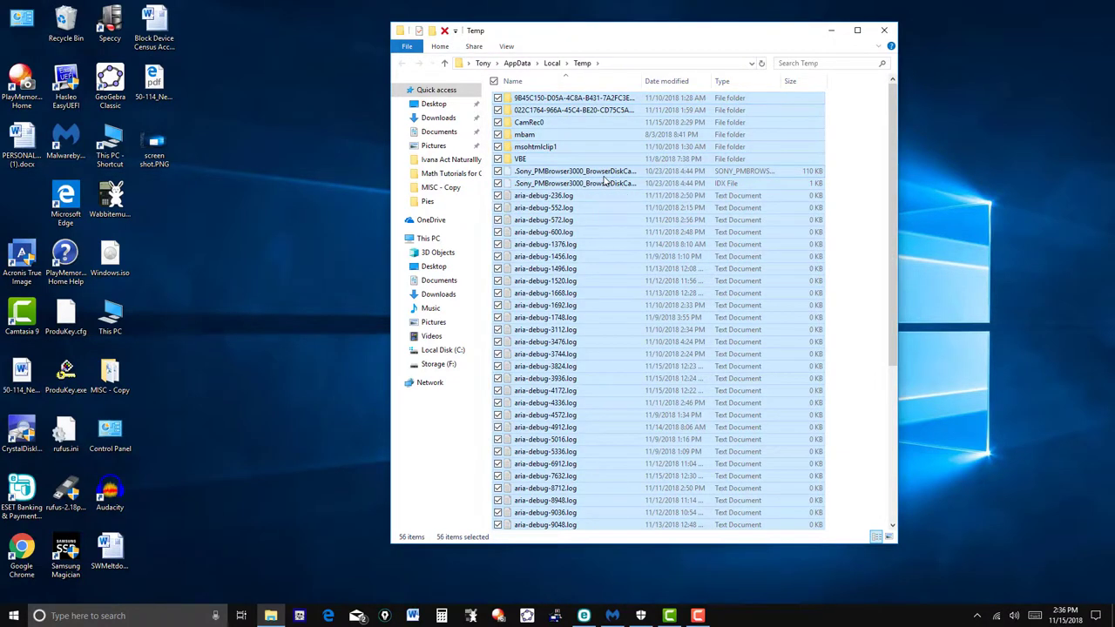
{"action": "right_click", "coordinate": [605, 181]}
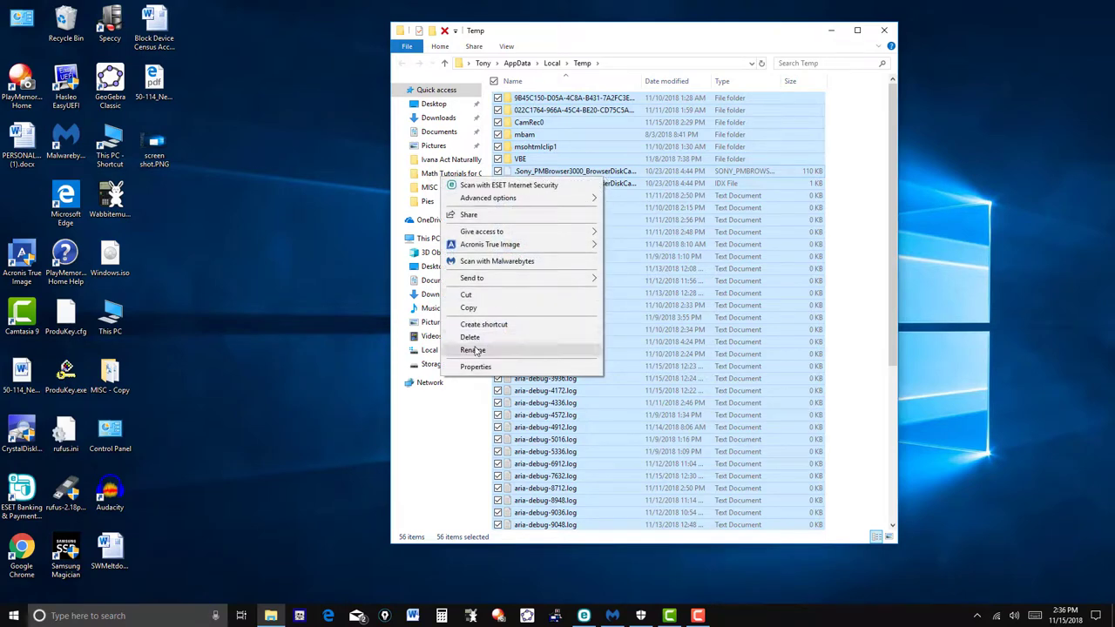
{"action": "left_click", "coordinate": [472, 337]}
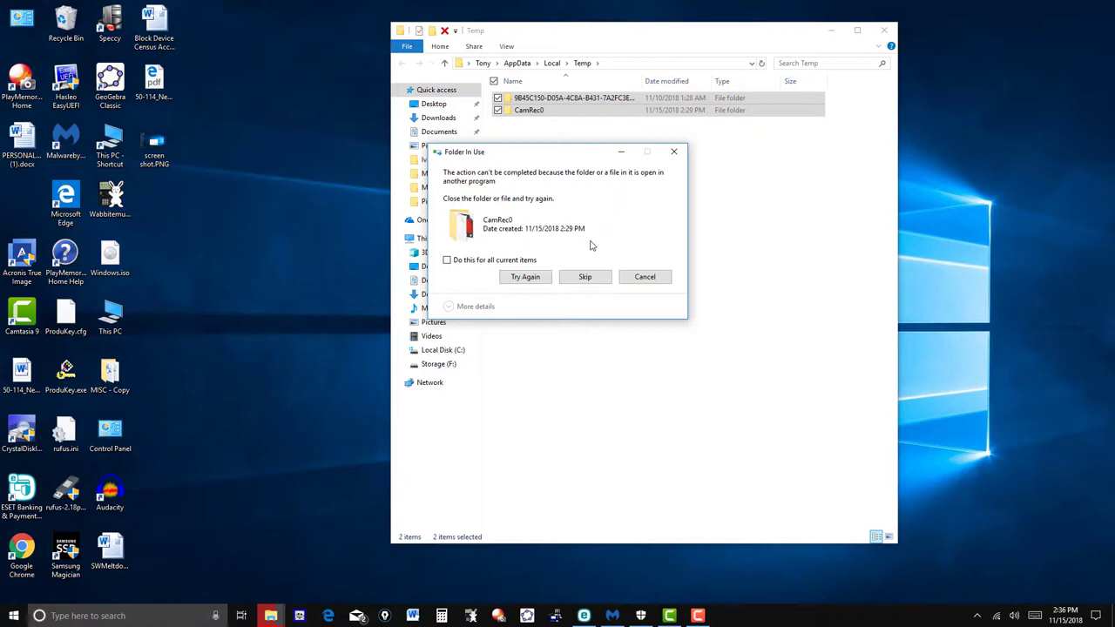
{"action": "left_click", "coordinate": [584, 278]}
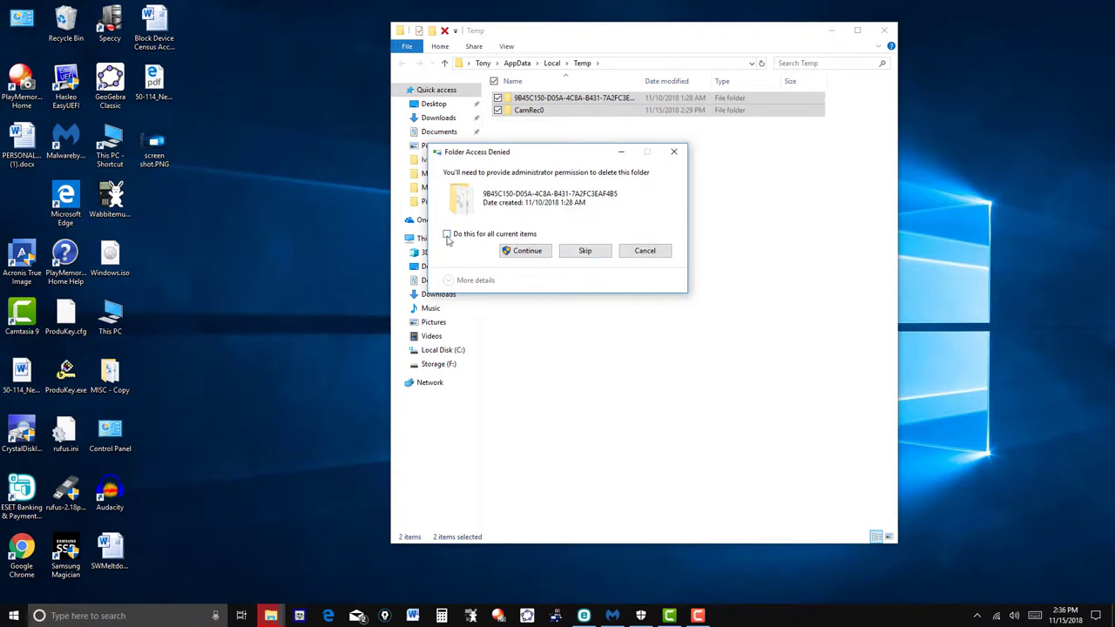
{"action": "left_click", "coordinate": [447, 233]}
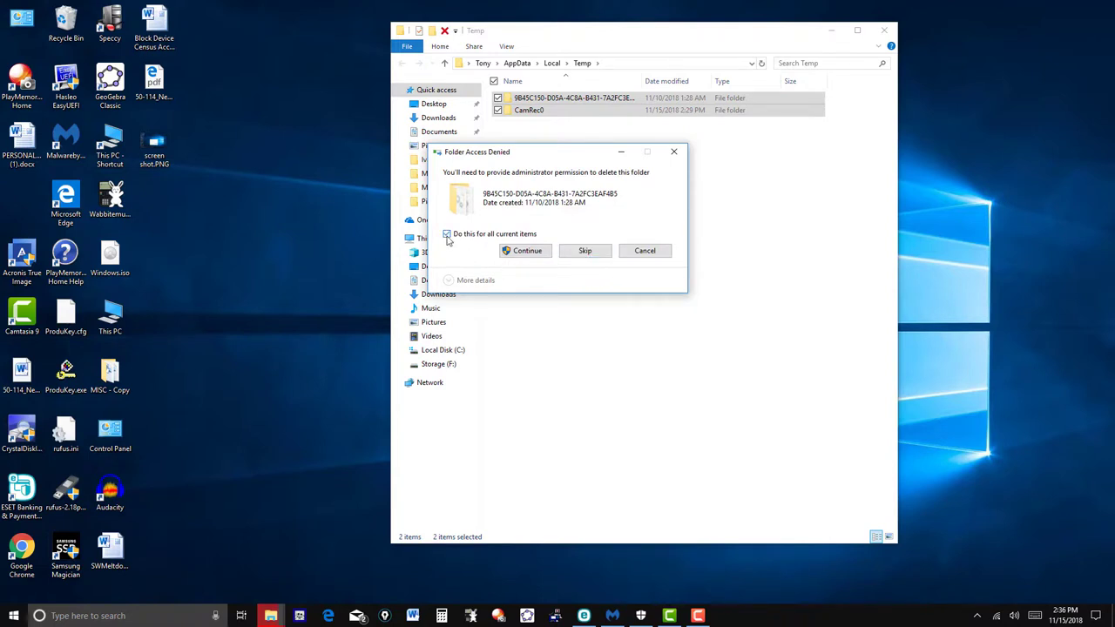
{"action": "left_click", "coordinate": [585, 252]}
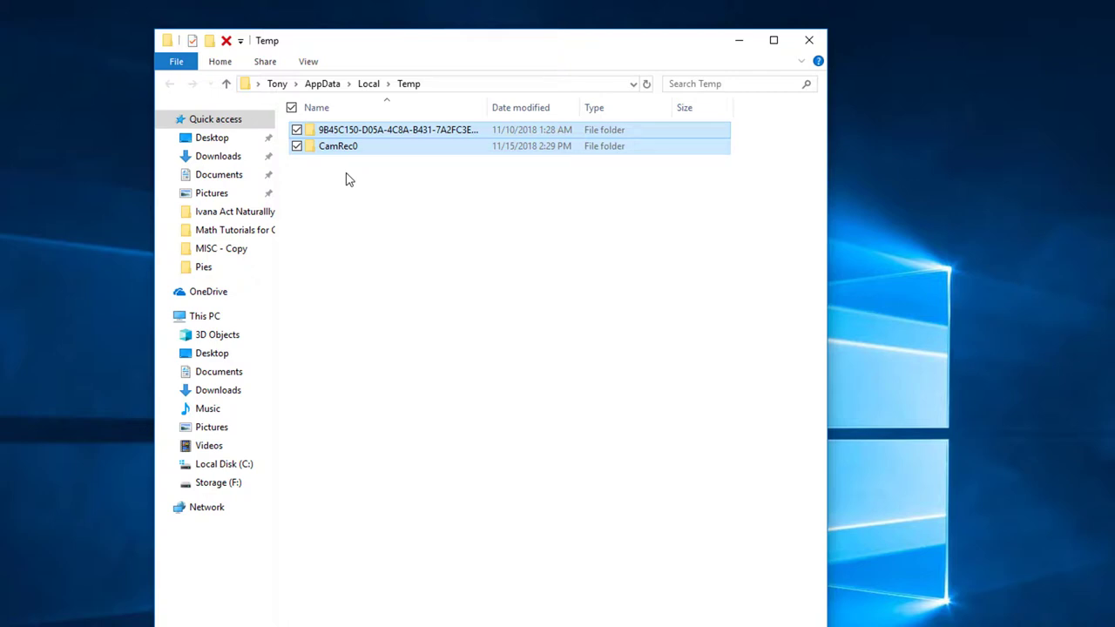
{"action": "left_click", "coordinate": [809, 46]}
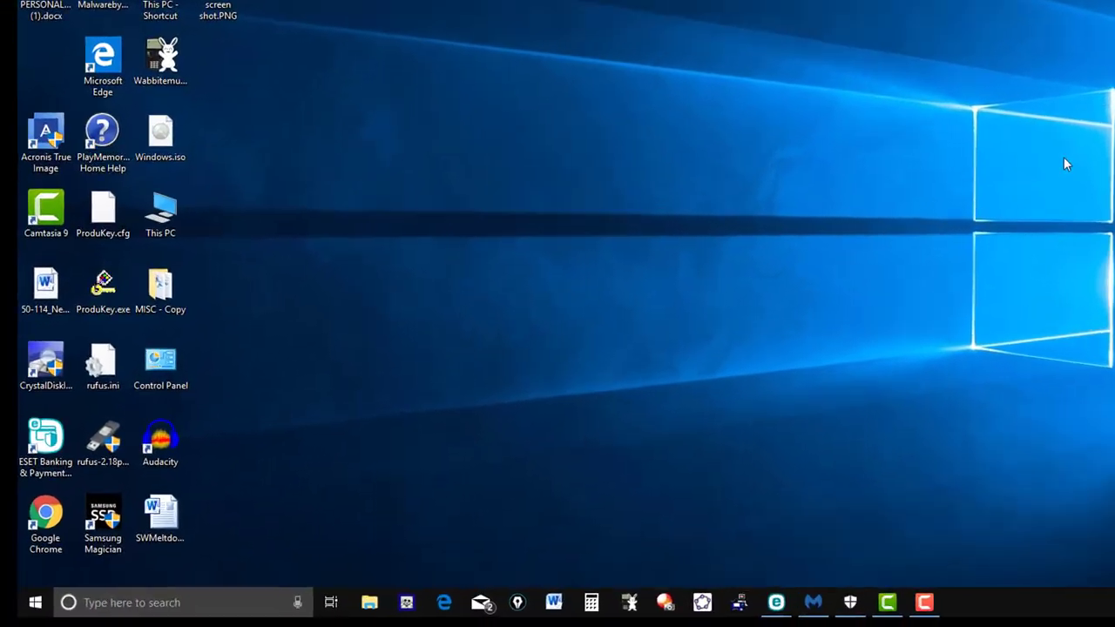
- Open the Windows Prefetch folder by running the command prefetch
{"action": "key", "text": "super+r"}
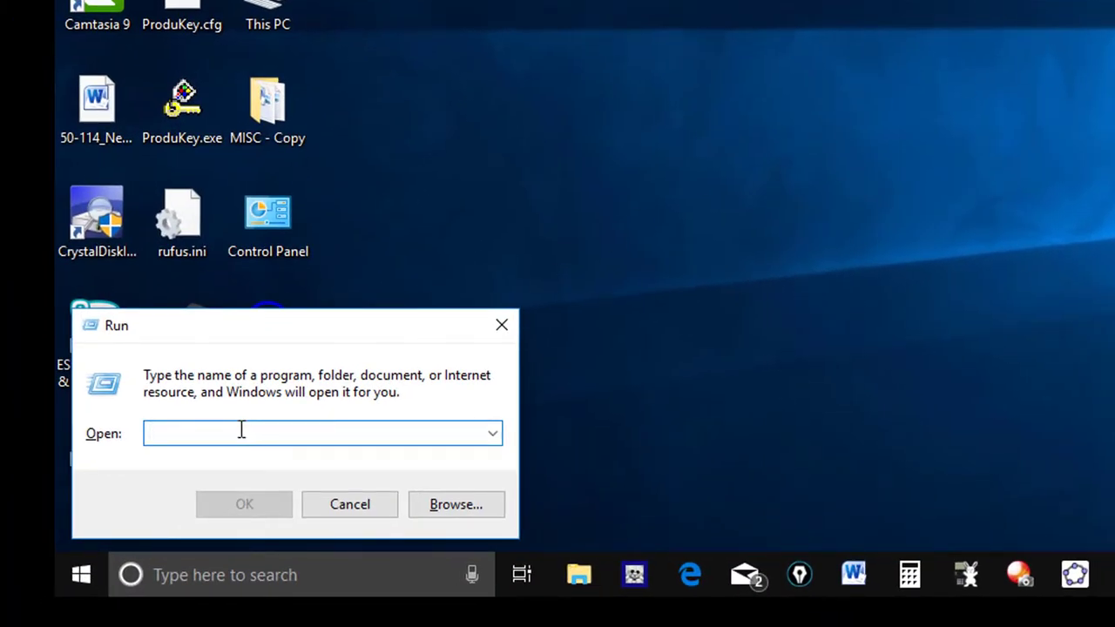
{"action": "type", "text": "prefet"}
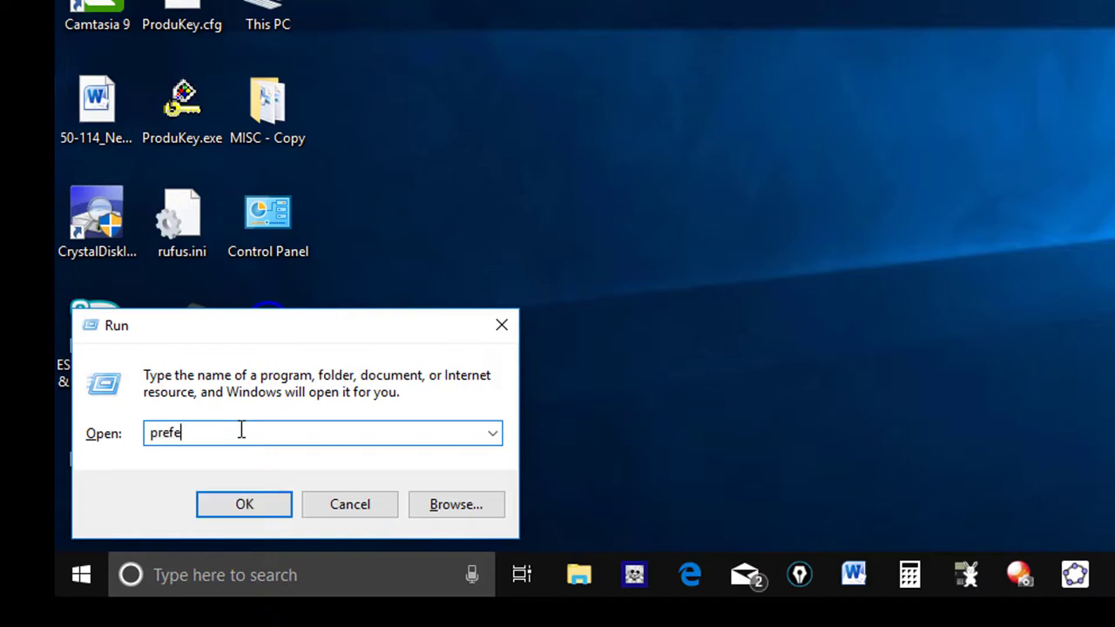
{"action": "type", "text": "ch"}
{"action": "key", "text": "Return"}
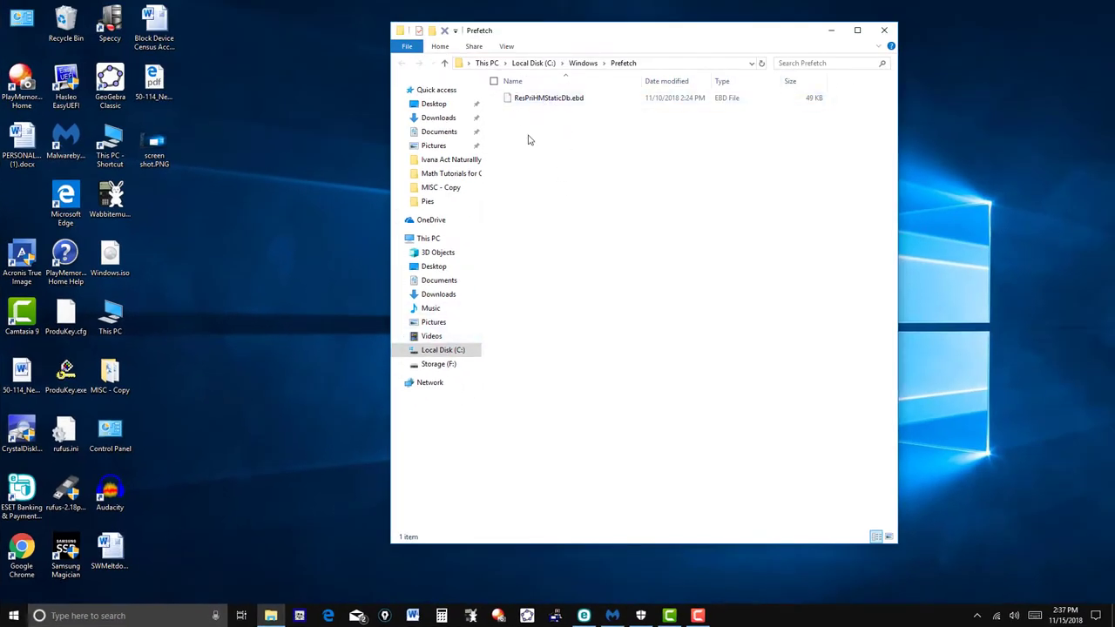
- Delete all files in the Prefetch folder and close the folder window
{"action": "key", "text": "ctrl+a"}
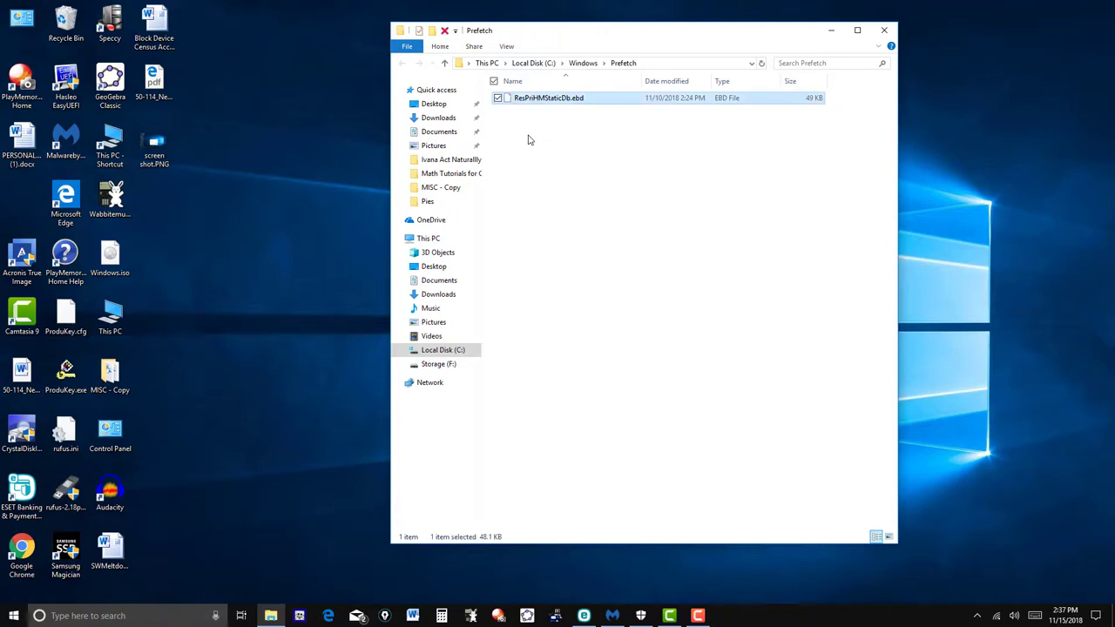
{"action": "right_click", "coordinate": [568, 102]}
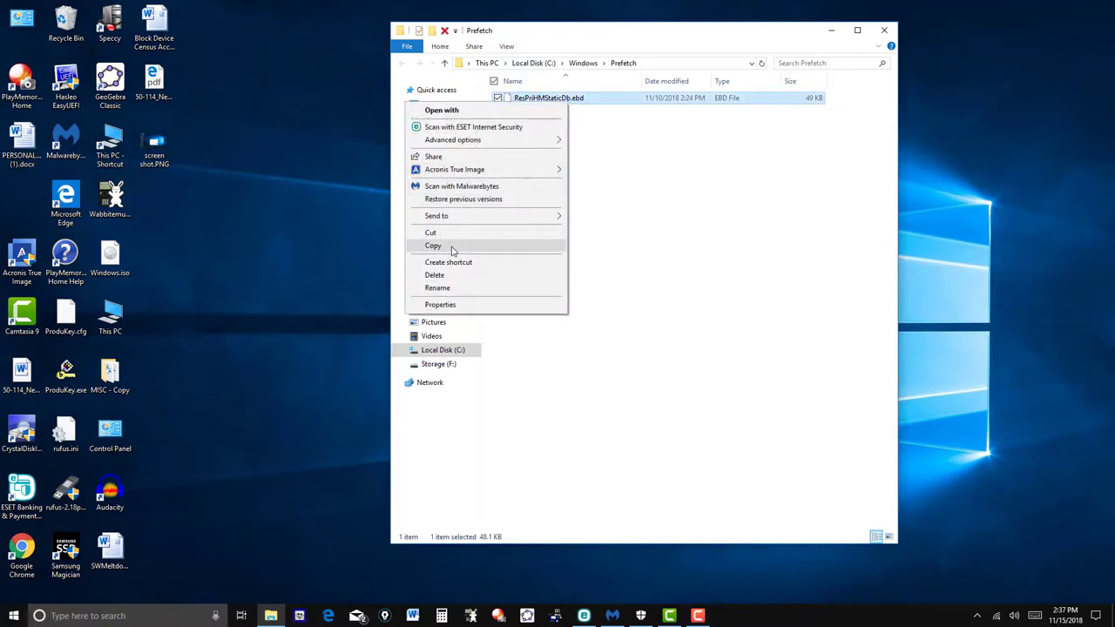
{"action": "left_click", "coordinate": [455, 276]}
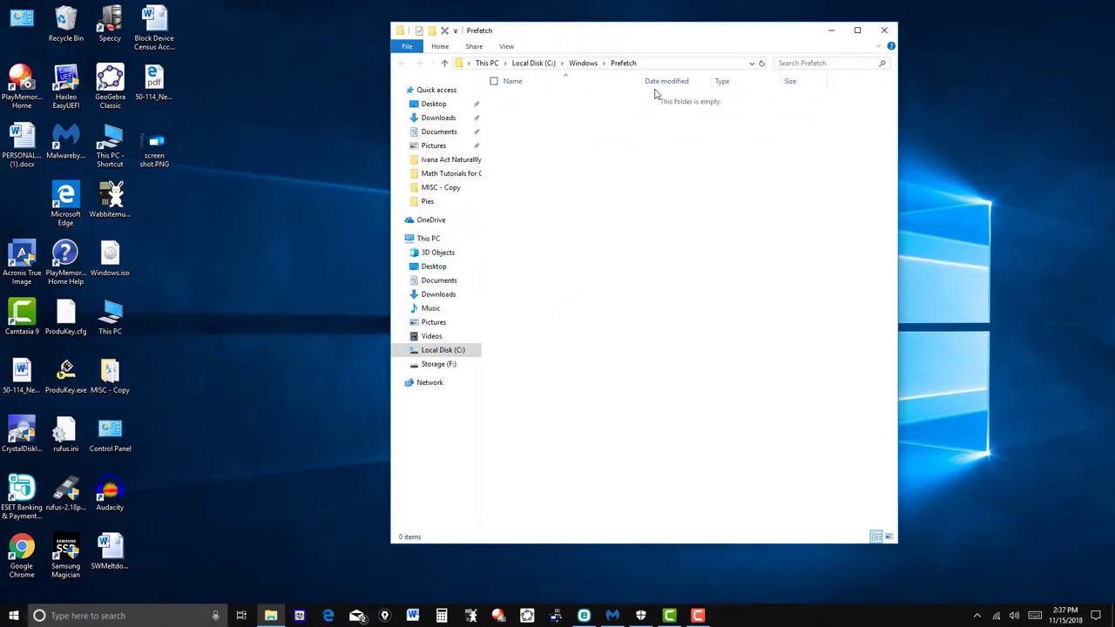
{"action": "left_click", "coordinate": [884, 29]}
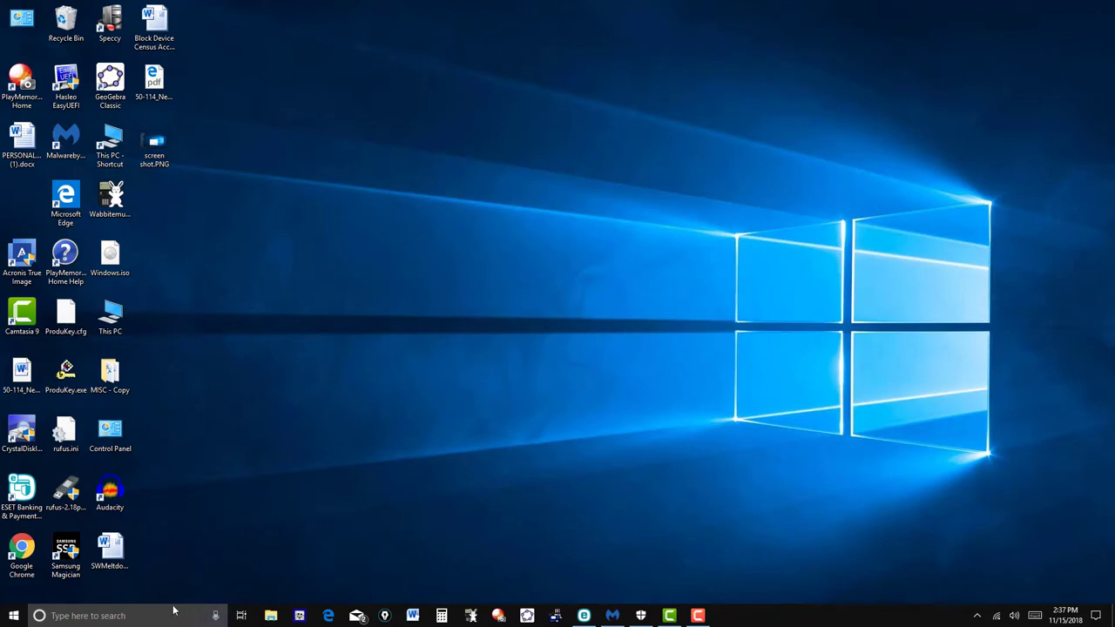
- Open Command Prompt as administrator and flush the DNS cache with the command ipconfig/flushdns
{"action": "left_click", "coordinate": [145, 621]}
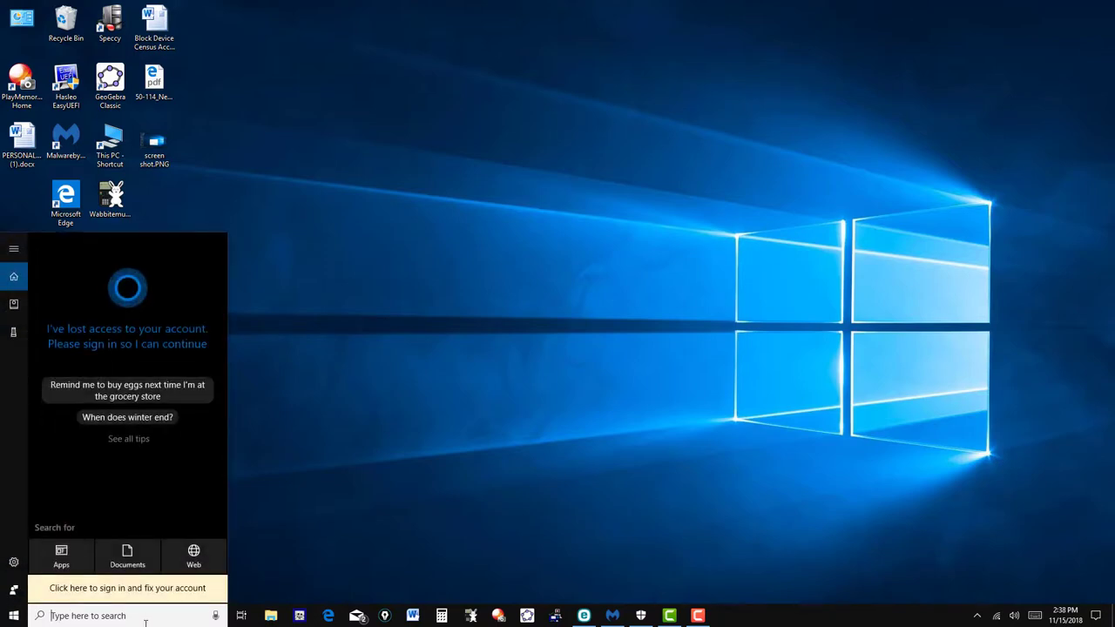
{"action": "type", "text": "cm"}
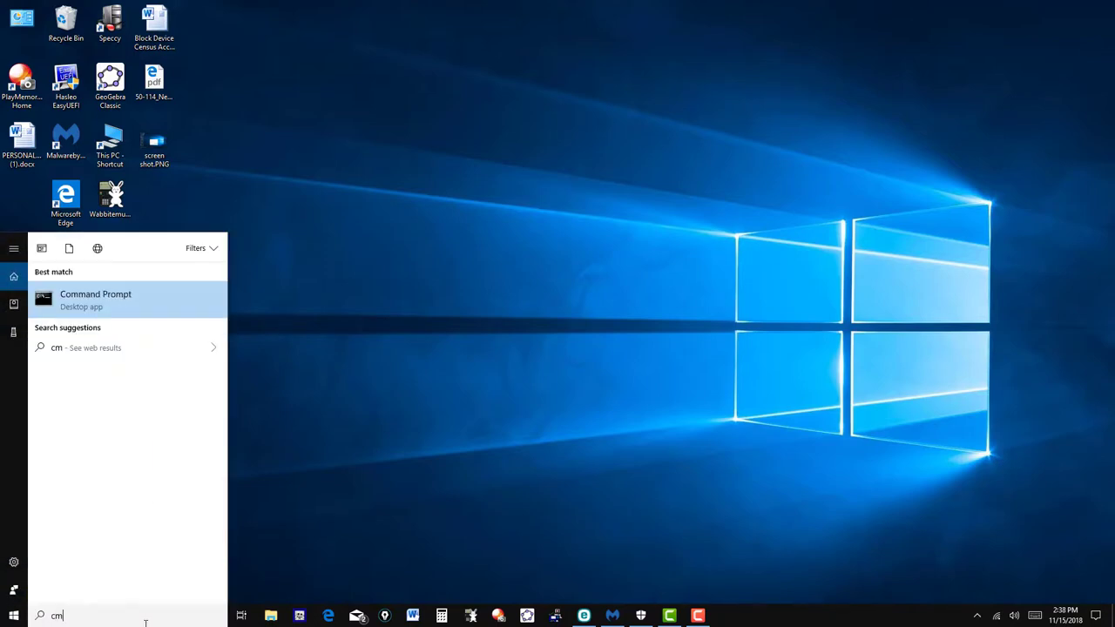
{"action": "right_click", "coordinate": [148, 308]}
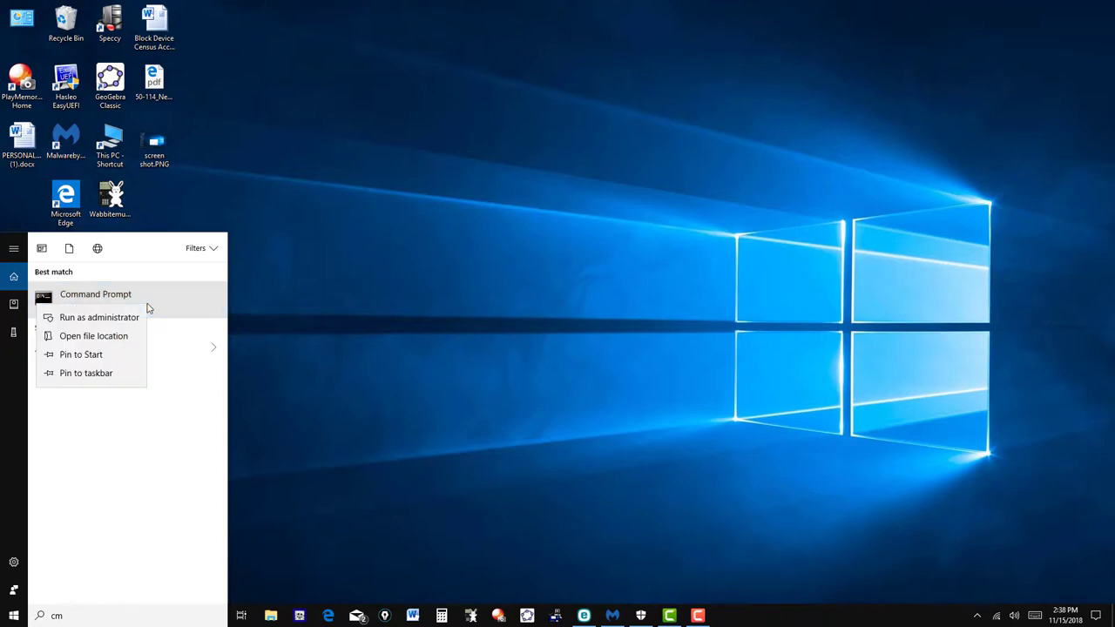
{"action": "left_click", "coordinate": [98, 317]}
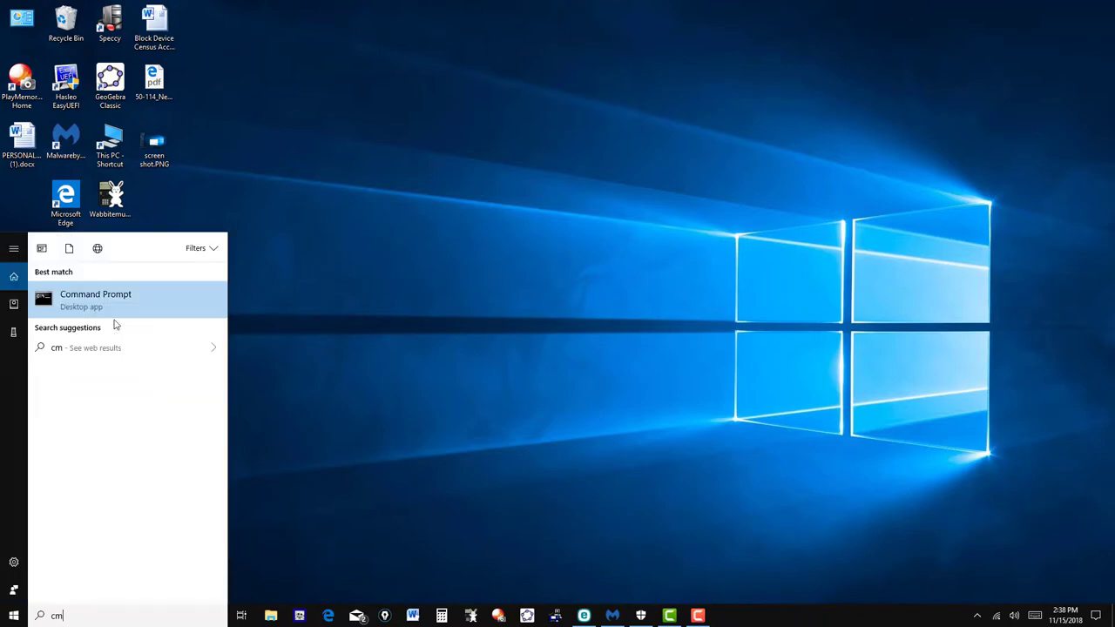
{"action": "key", "text": "ctrl+shift+Return"}
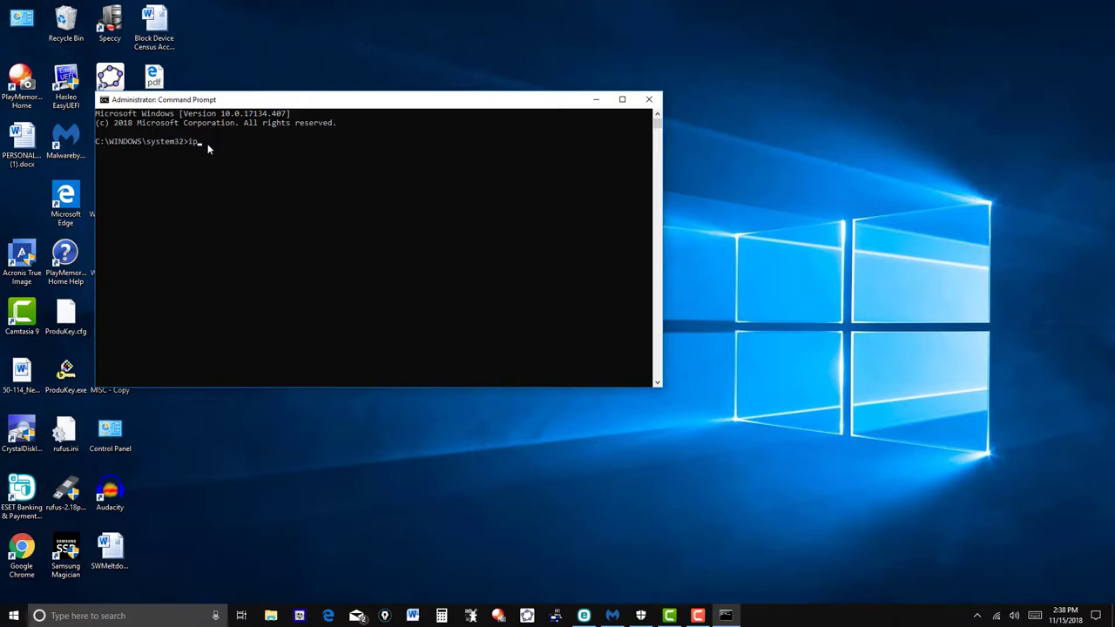
{"action": "type", "text": "config/flushdns"}
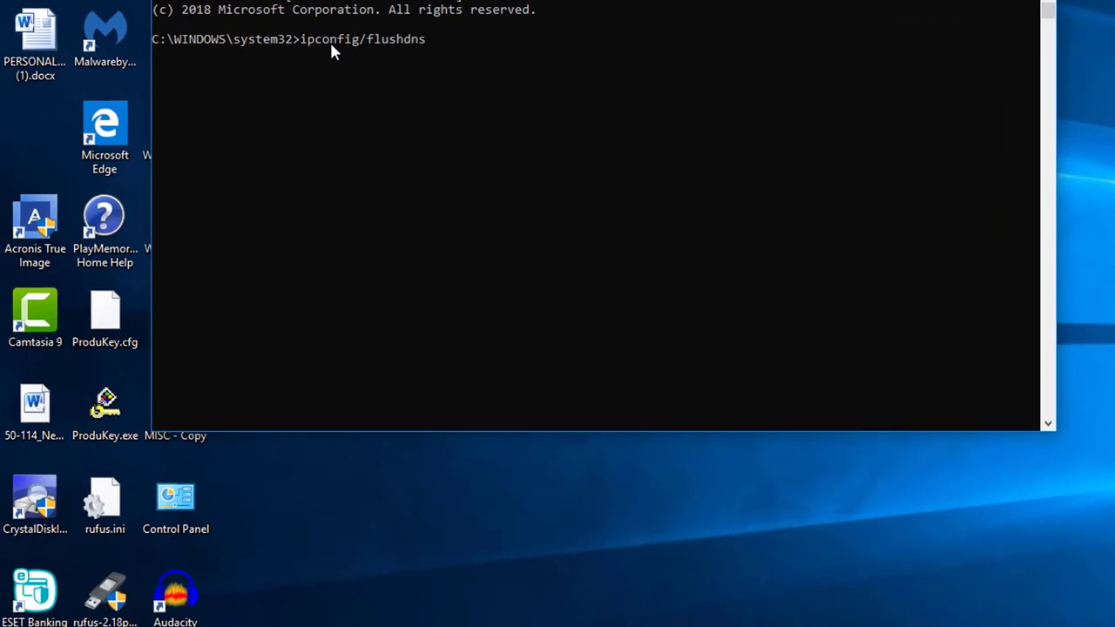
{"action": "key", "text": "Return"}
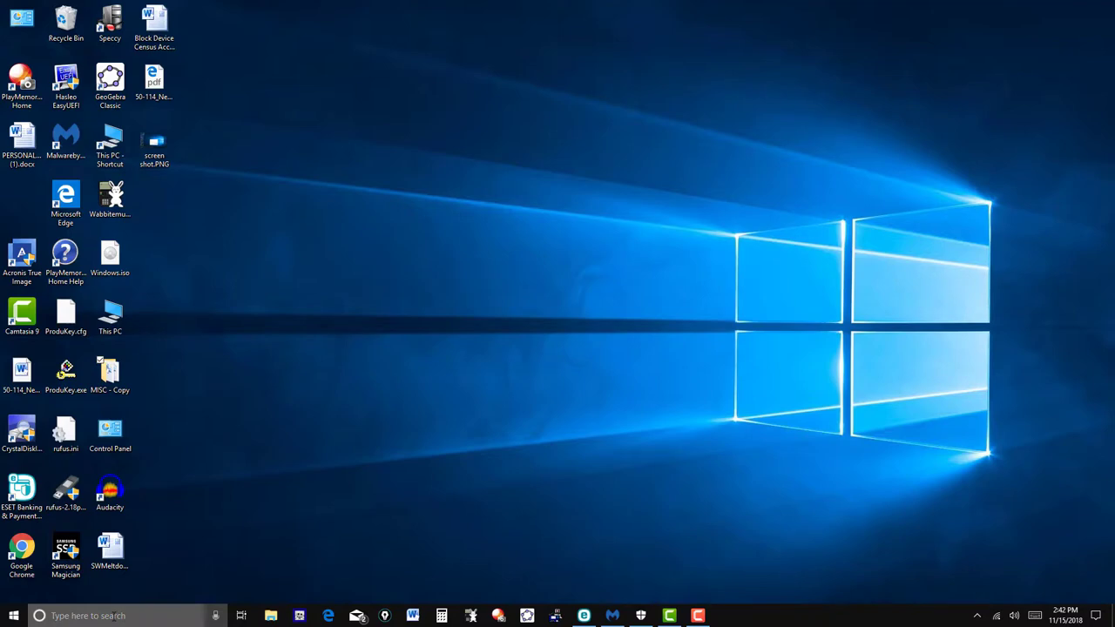
- Open Command Prompt as administrator and repair the Windows image with dism.exe /Online /Cleanup-image /Restorehealth
{"action": "left_click", "coordinate": [114, 616]}
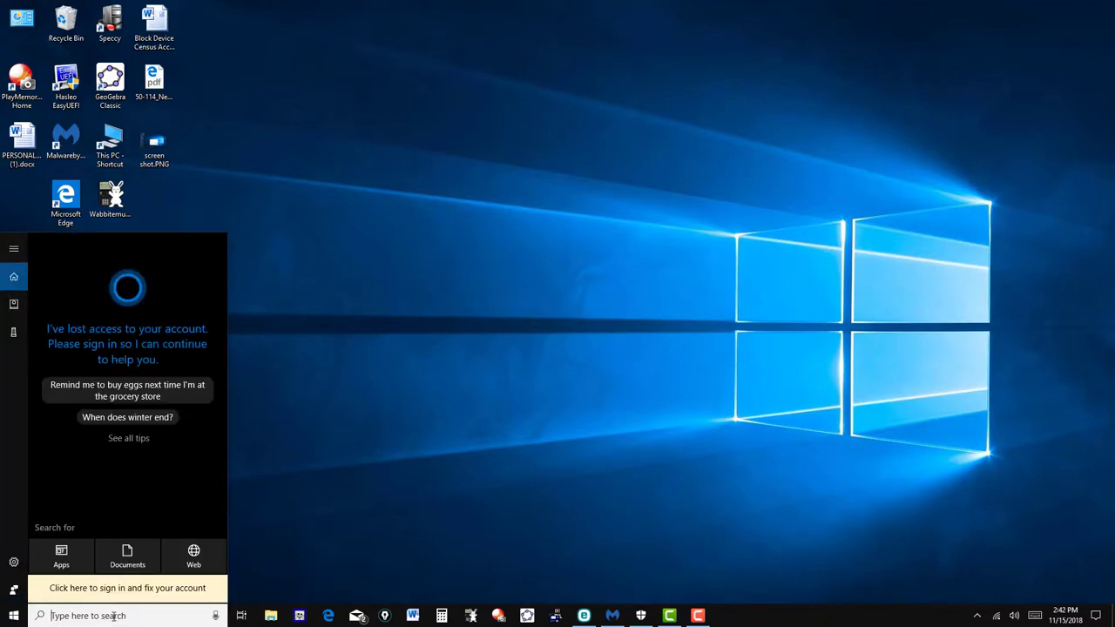
{"action": "type", "text": "c"}
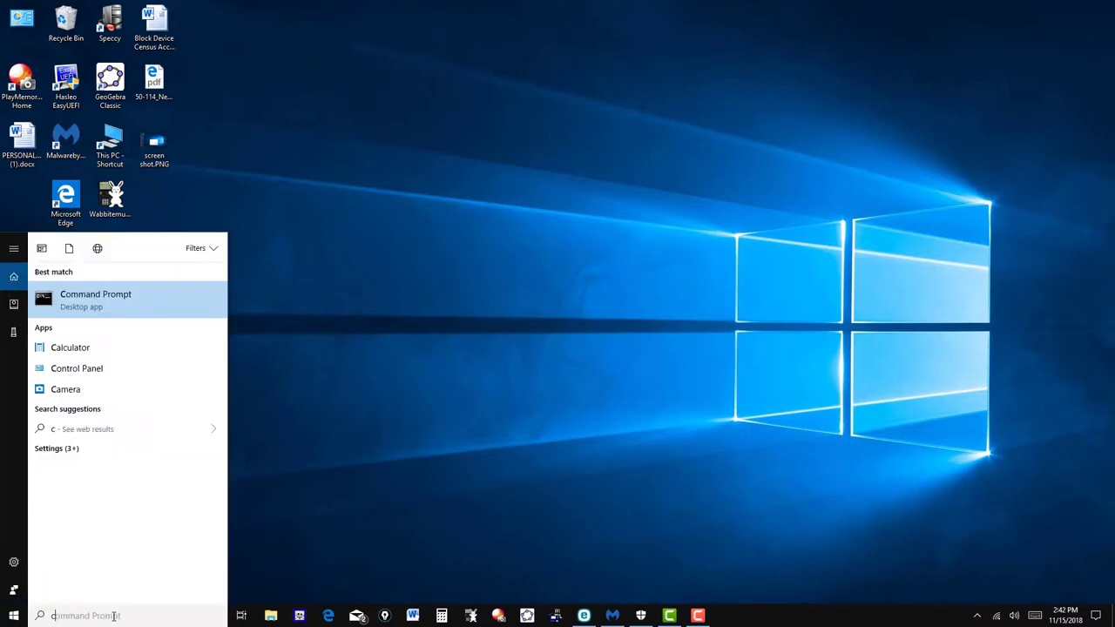
{"action": "type", "text": "m"}
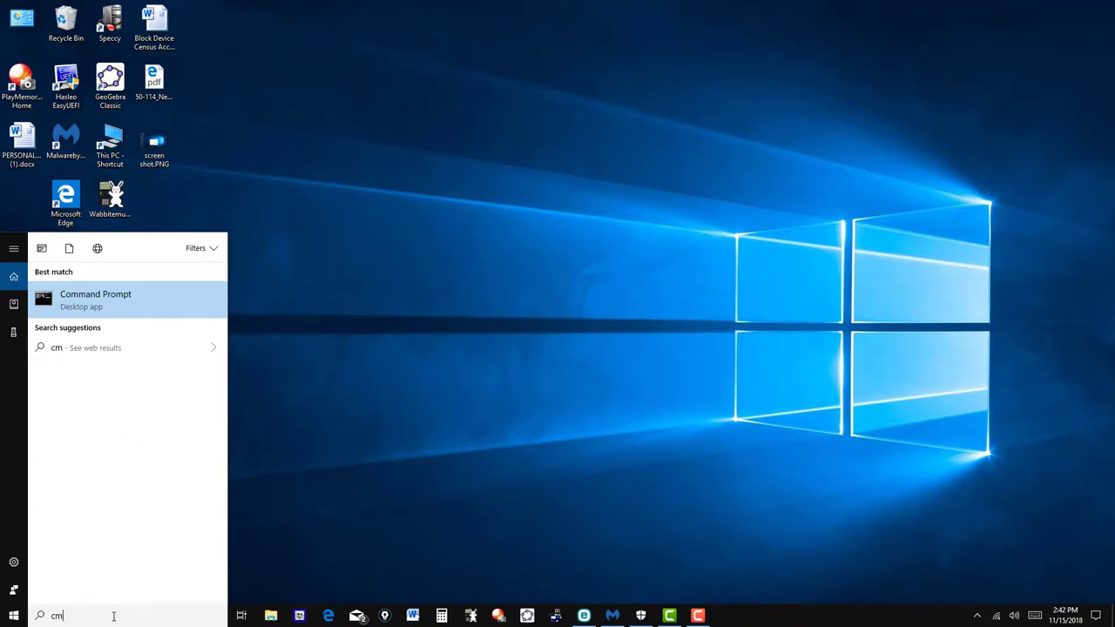
{"action": "type", "text": "d"}
{"action": "right_click", "coordinate": [149, 303]}
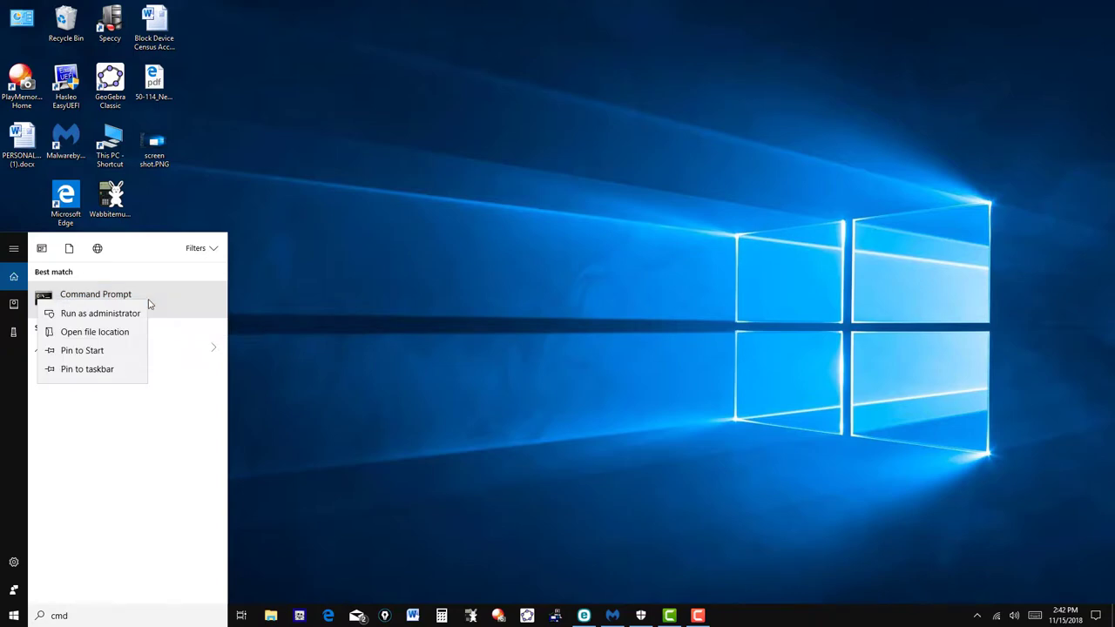
{"action": "left_click", "coordinate": [69, 313]}
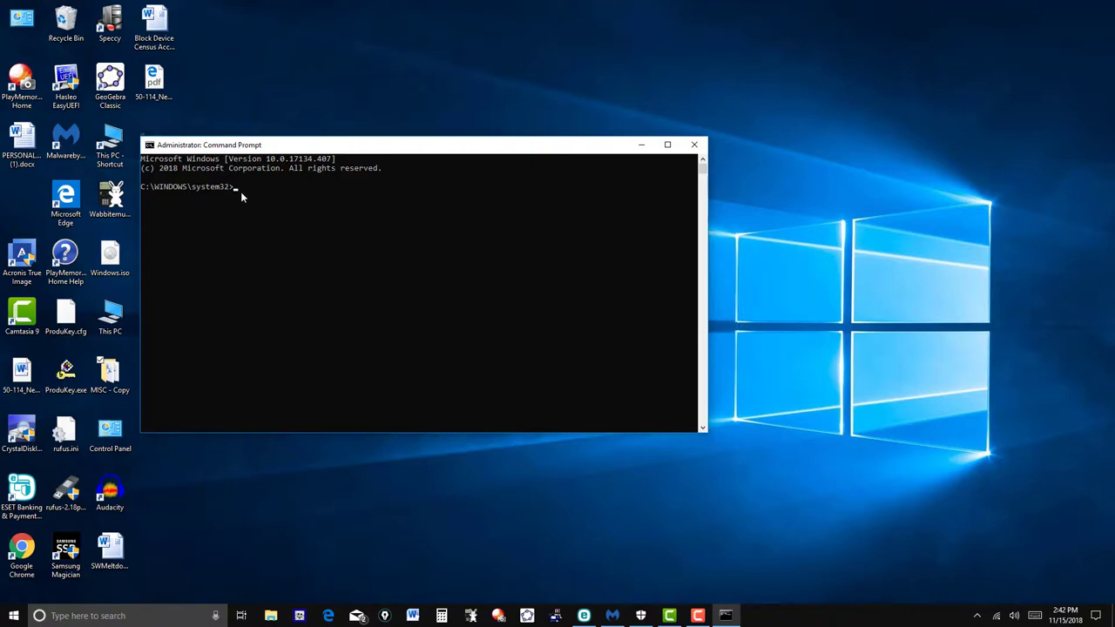
{"action": "type", "text": "dism.exe /Online /Cleanup-image /Restorehealth"}
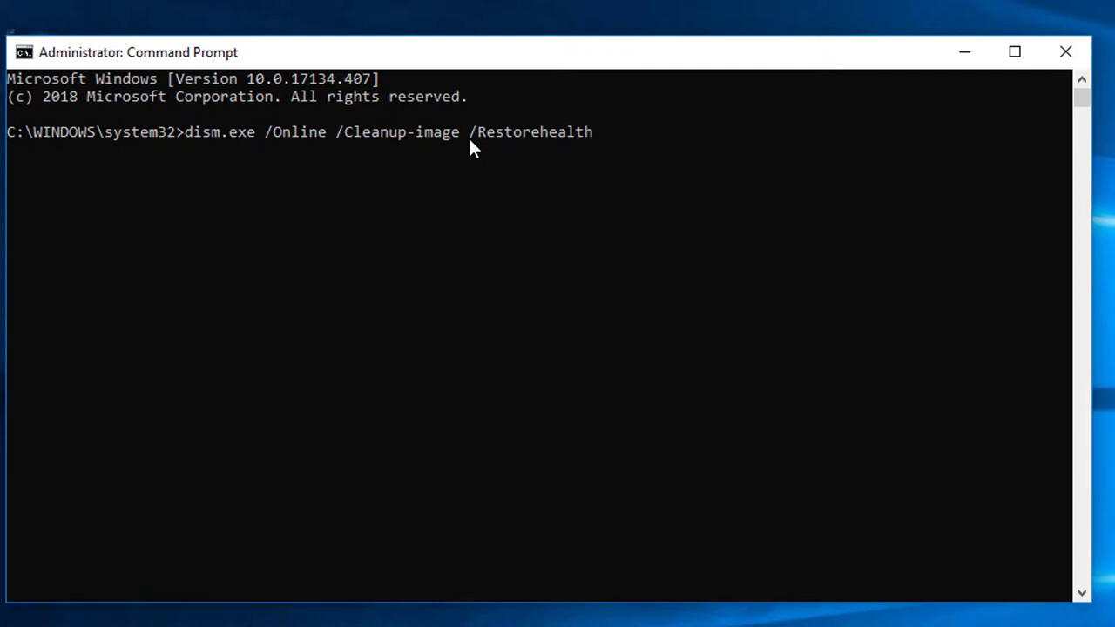
{"action": "key", "text": "Return"}
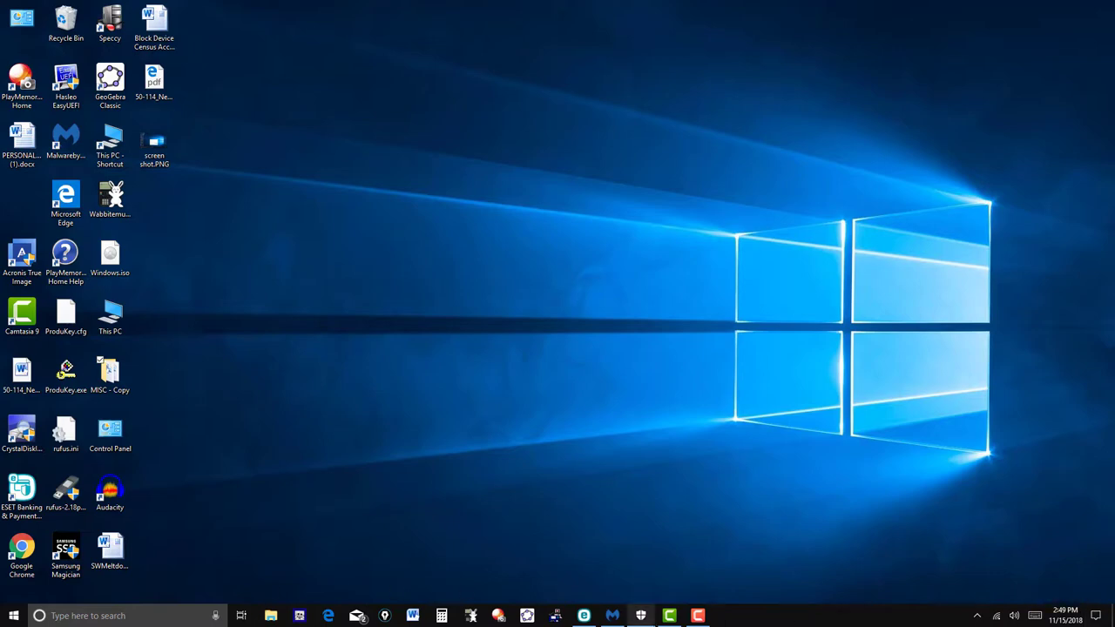
- Open the System protection settings from the System page of Control Panel
{"action": "left_click", "coordinate": [14, 616]}
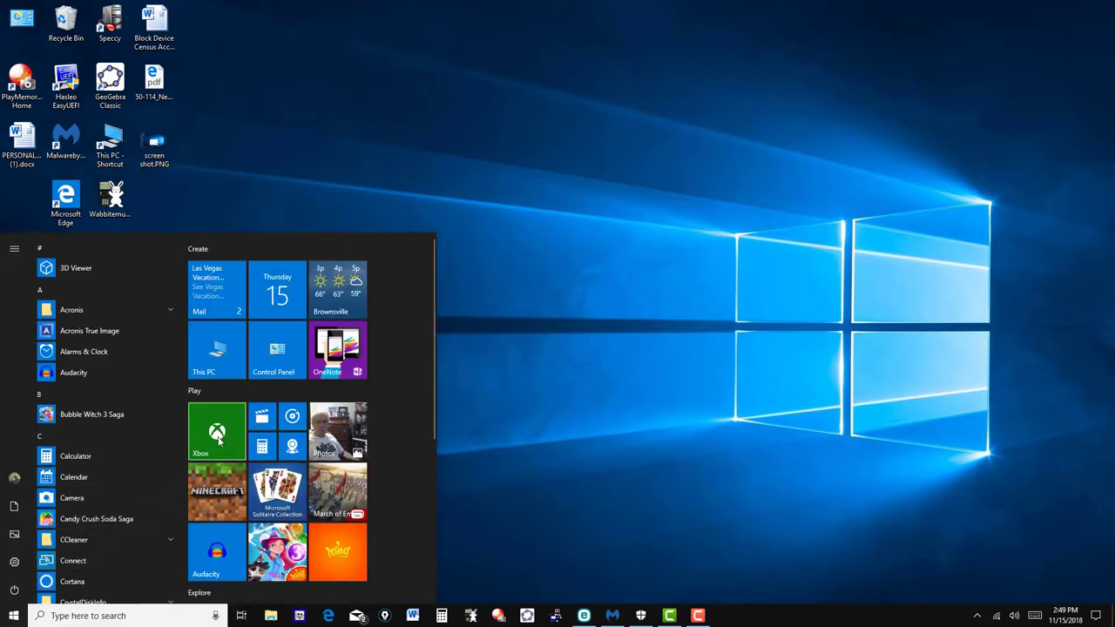
{"action": "left_click", "coordinate": [274, 355]}
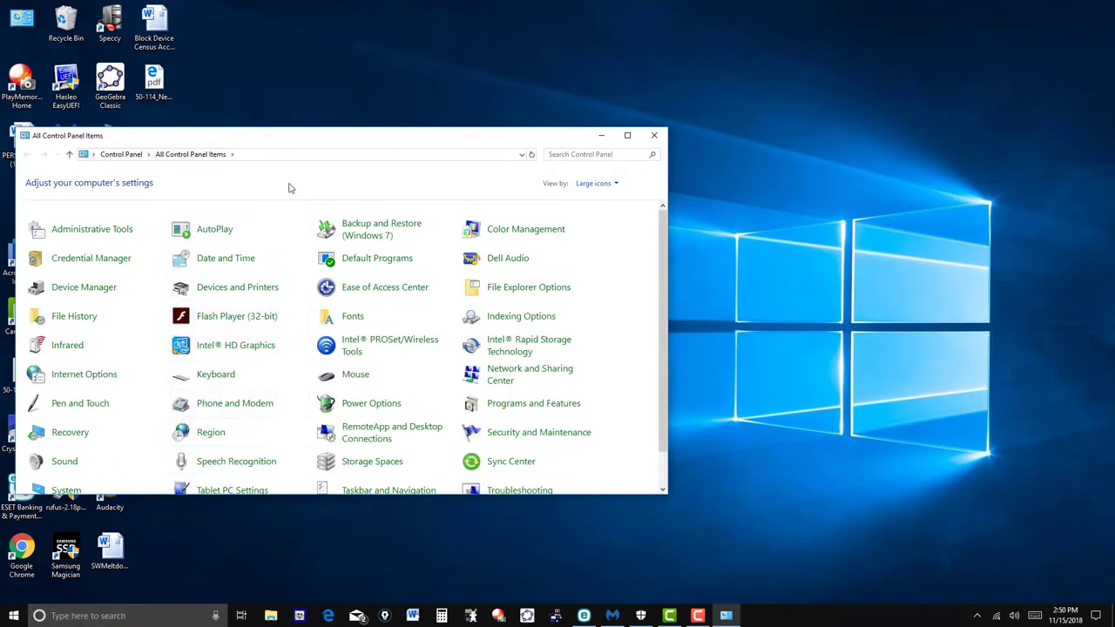
{"action": "left_click_drag", "start_coordinate": [299, 138], "coordinate": [415, 121]}
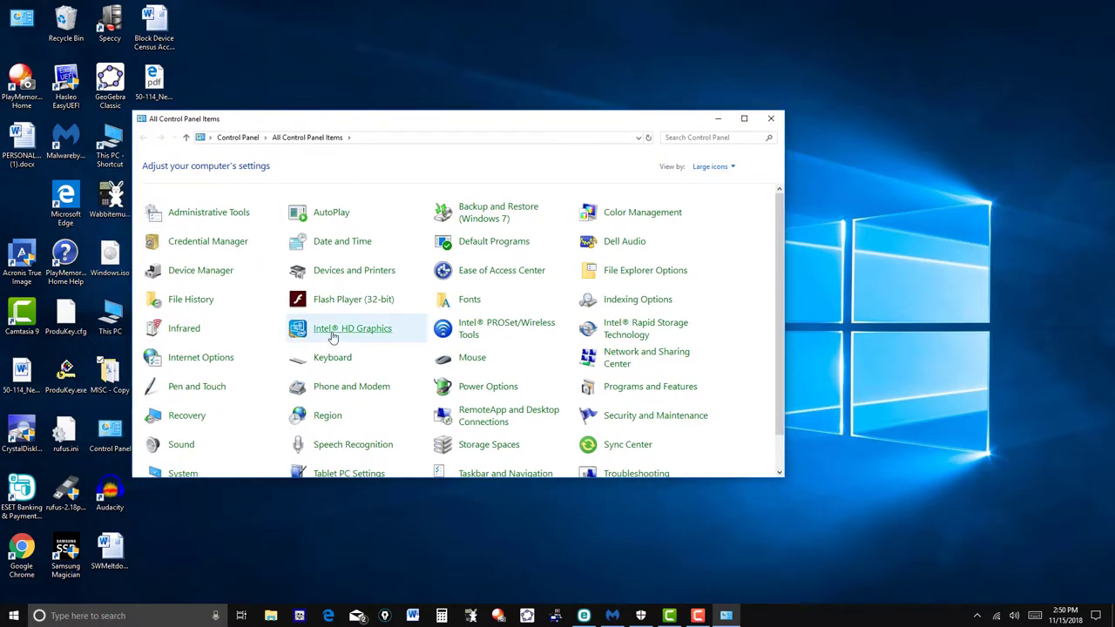
{"action": "scroll", "coordinate": [345, 333], "scroll_direction": "down", "scroll_amount": 1}
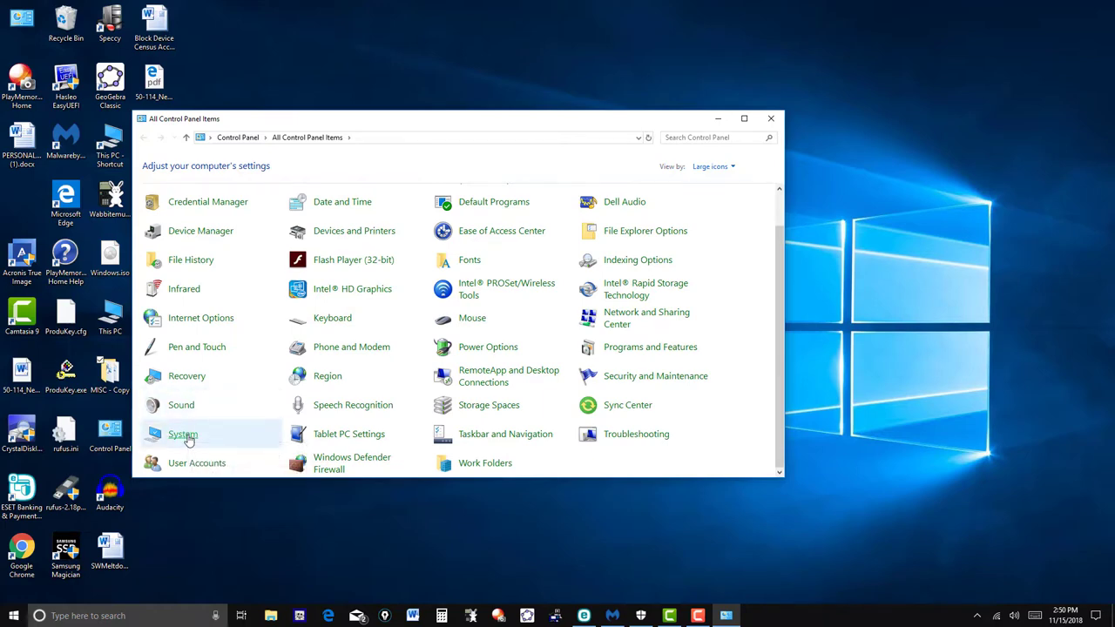
{"action": "left_click", "coordinate": [183, 434]}
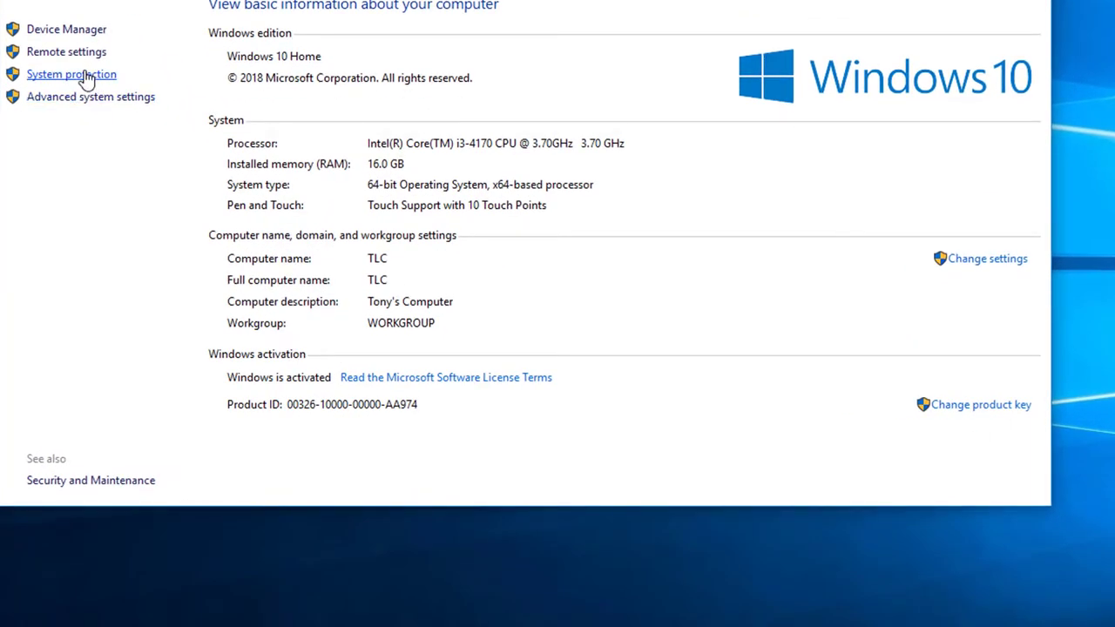
{"action": "left_click", "coordinate": [86, 77]}
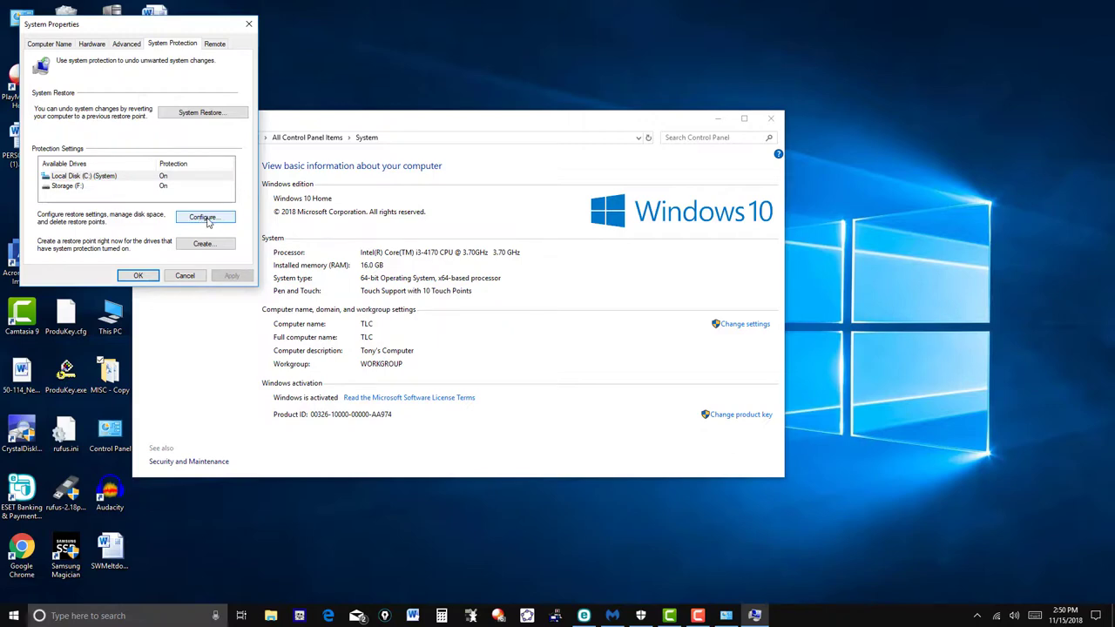
- Delete all restore points for Local Disk (C:) in its system protection configuration
{"action": "left_click", "coordinate": [205, 218]}
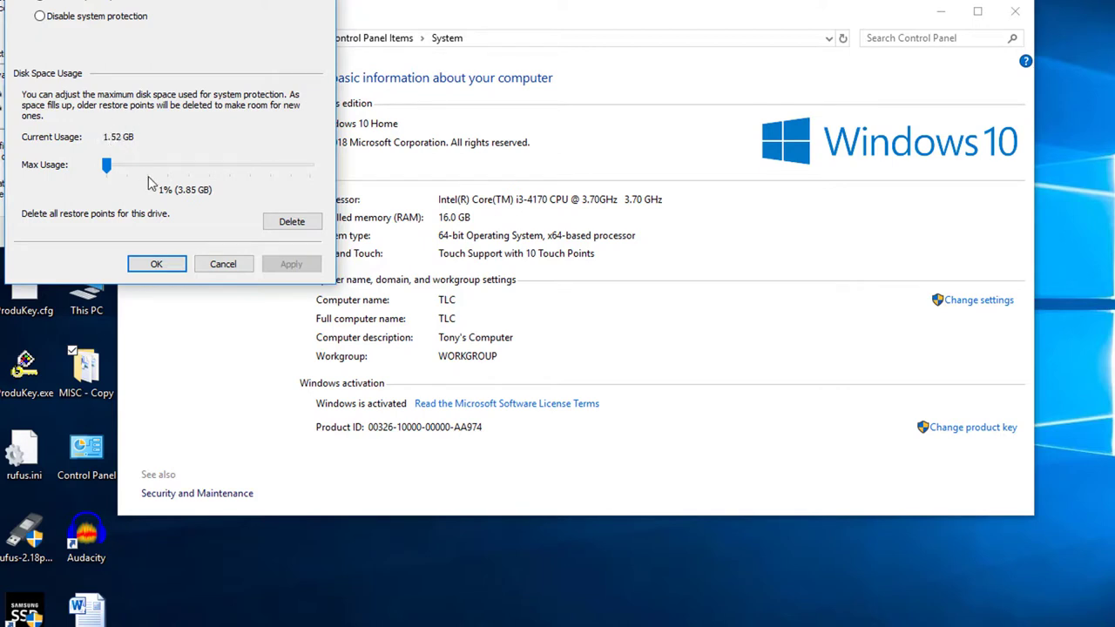
{"action": "left_click", "coordinate": [295, 223]}
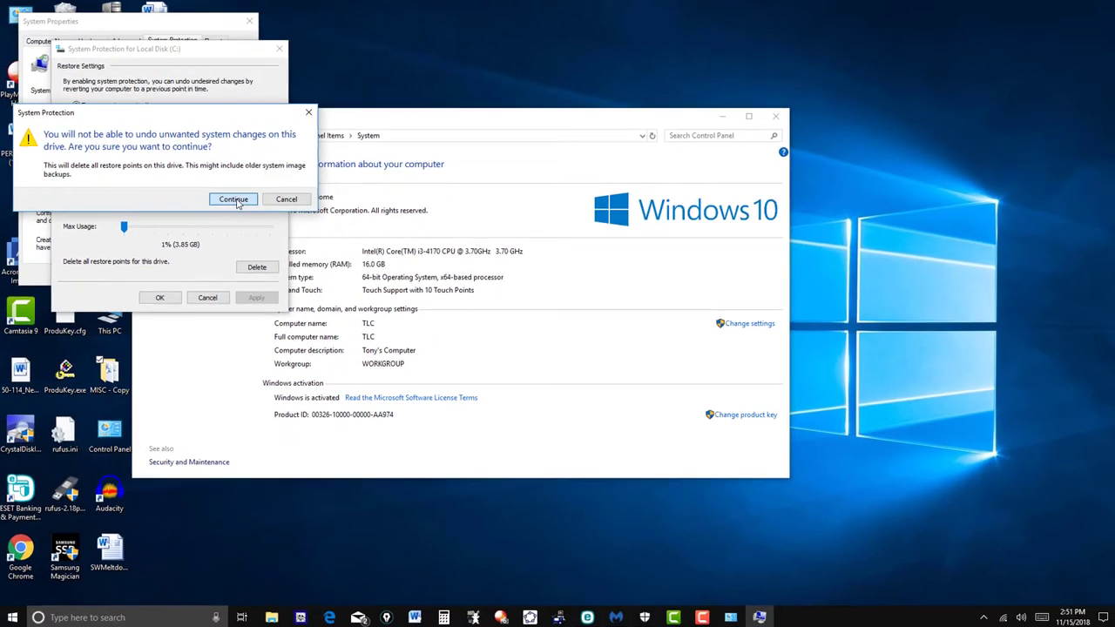
{"action": "left_click", "coordinate": [233, 199]}
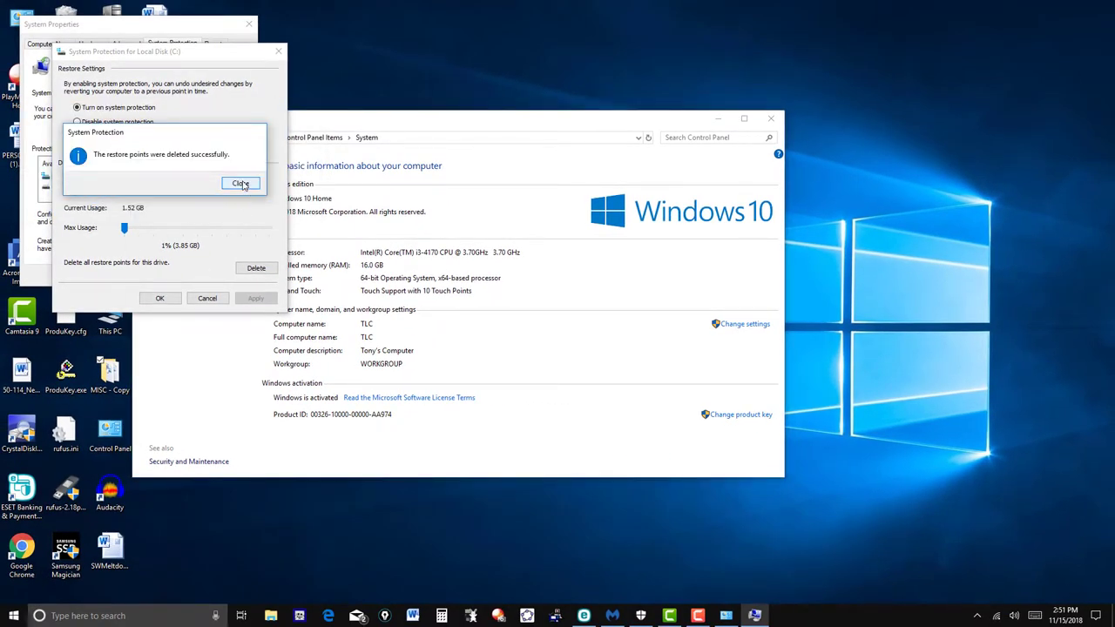
{"action": "left_click", "coordinate": [245, 186]}
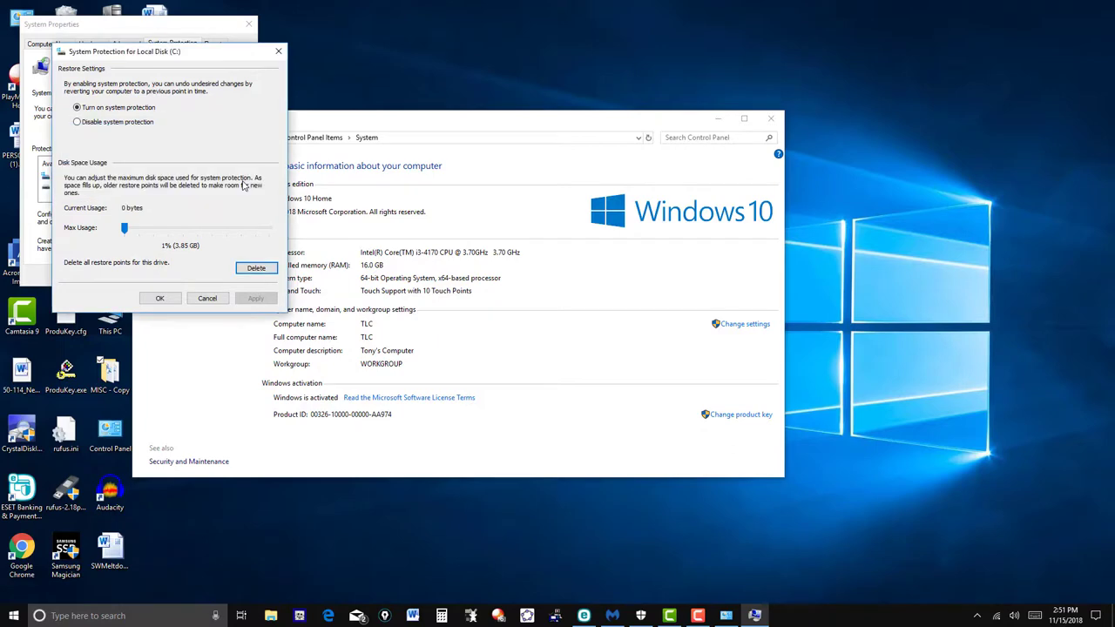
- Set the maximum disk space for system protection on Local Disk (C:) to 2% (9.30 GB), apply it and close System Properties
{"action": "left_click", "coordinate": [125, 230]}
{"action": "left_click_drag", "start_coordinate": [124, 230], "coordinate": [128, 232]}
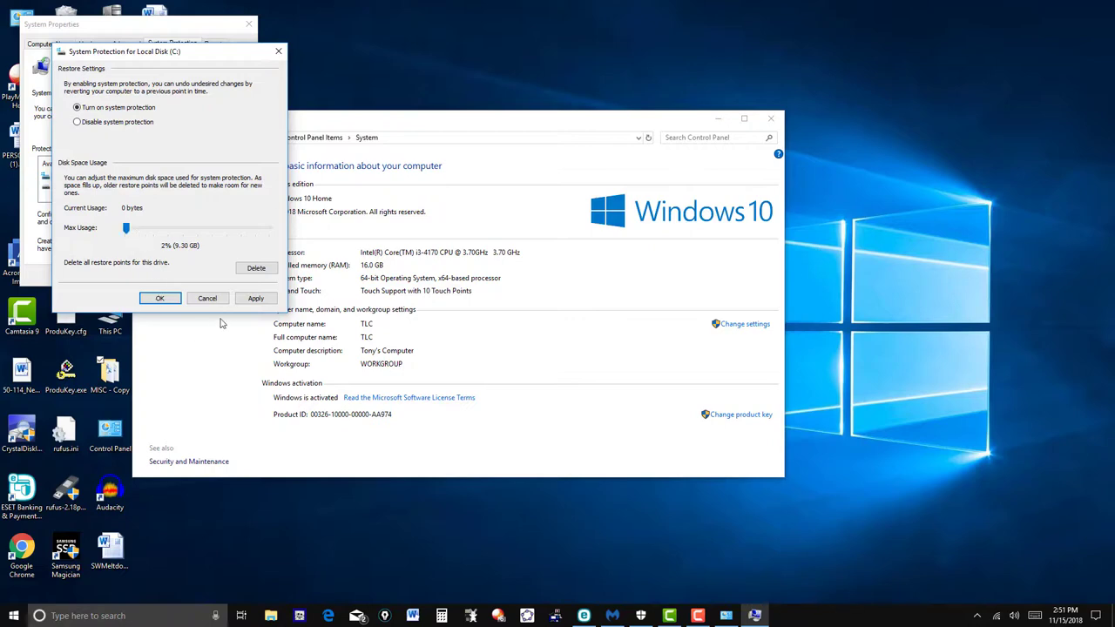
{"action": "left_click", "coordinate": [257, 300]}
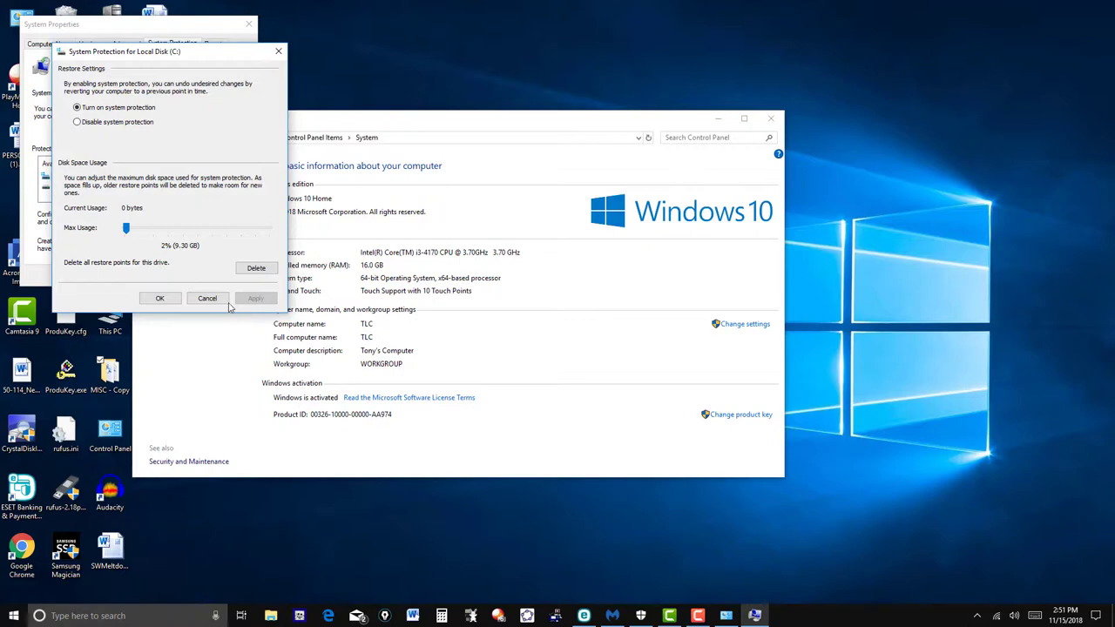
{"action": "left_click", "coordinate": [177, 301]}
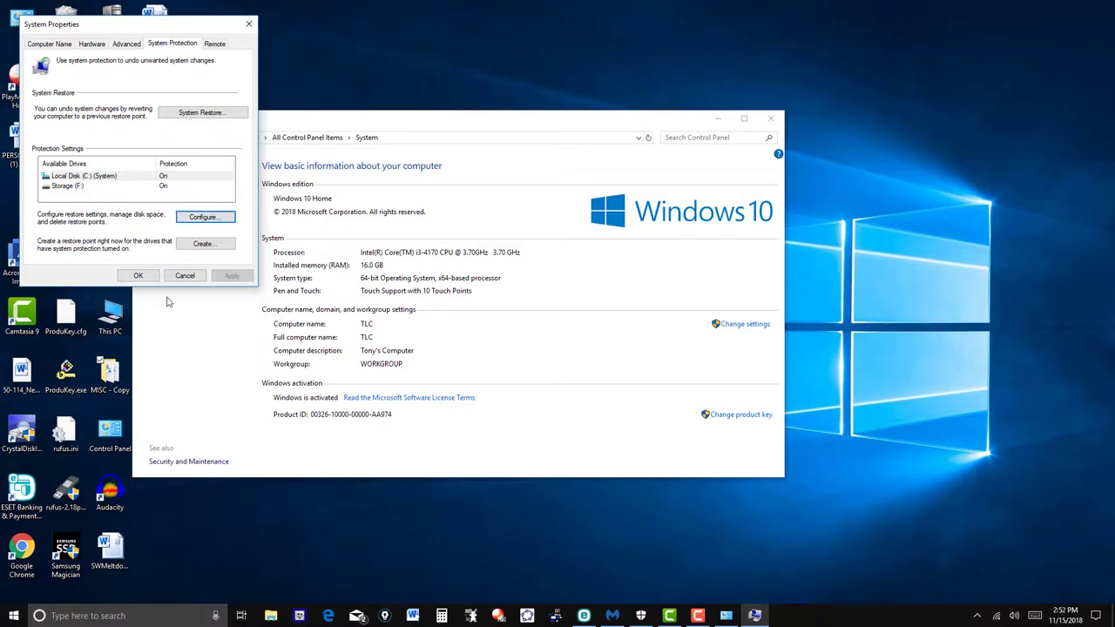
{"action": "left_click", "coordinate": [139, 275]}
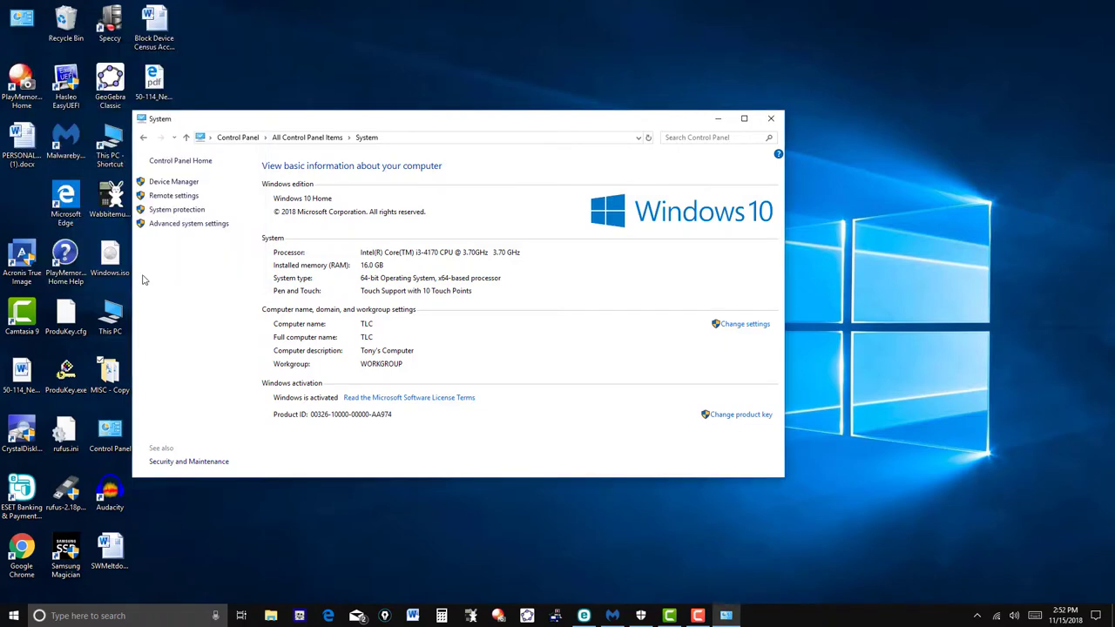
- Create a restore point named "Point" from the System protection settings, and close the System window
{"action": "left_click", "coordinate": [186, 212]}
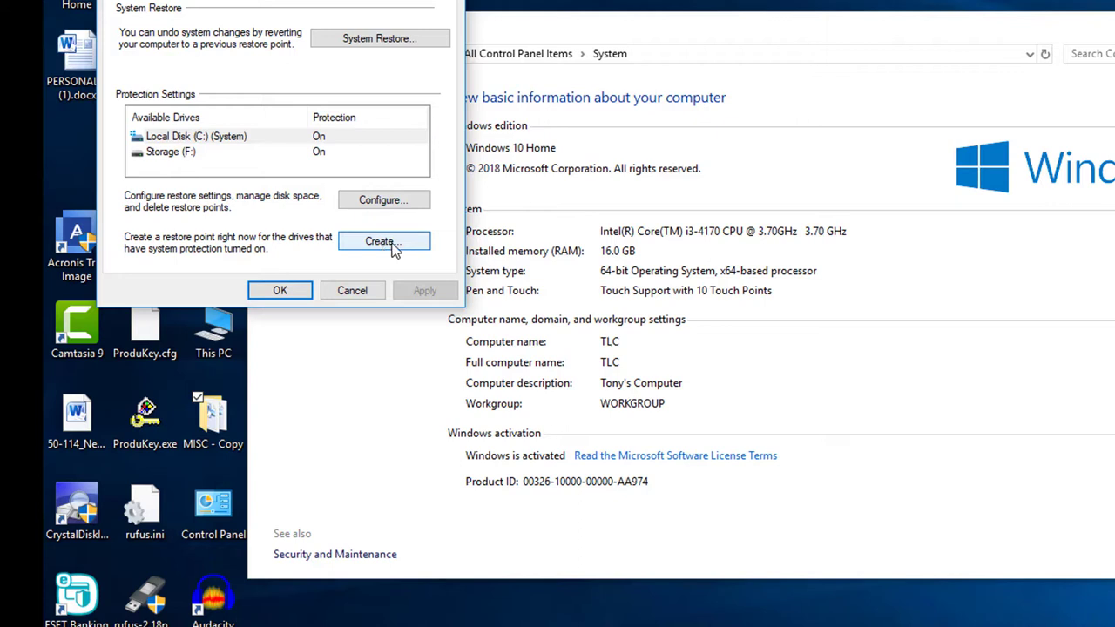
{"action": "left_click", "coordinate": [394, 246]}
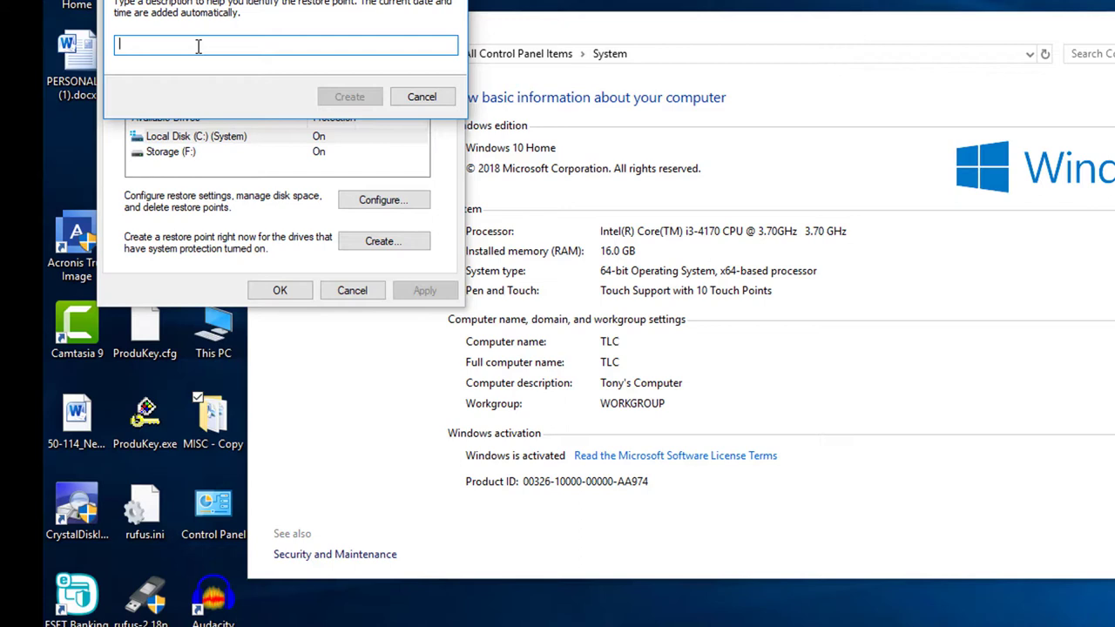
{"action": "type", "text": "Poi"}
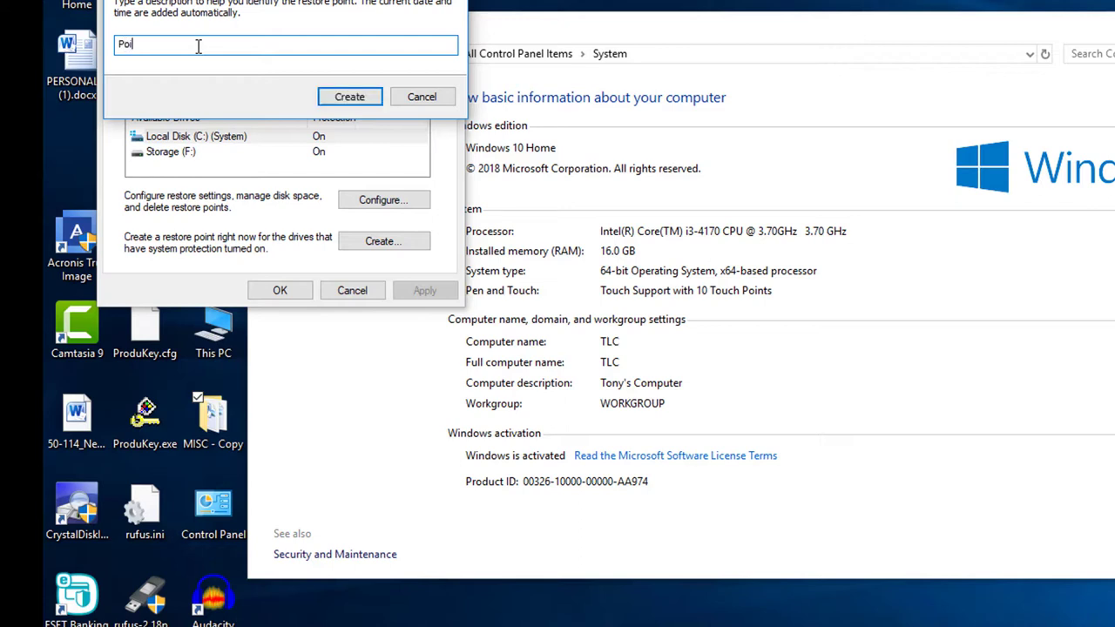
{"action": "type", "text": "nt"}
{"action": "left_click", "coordinate": [368, 104]}
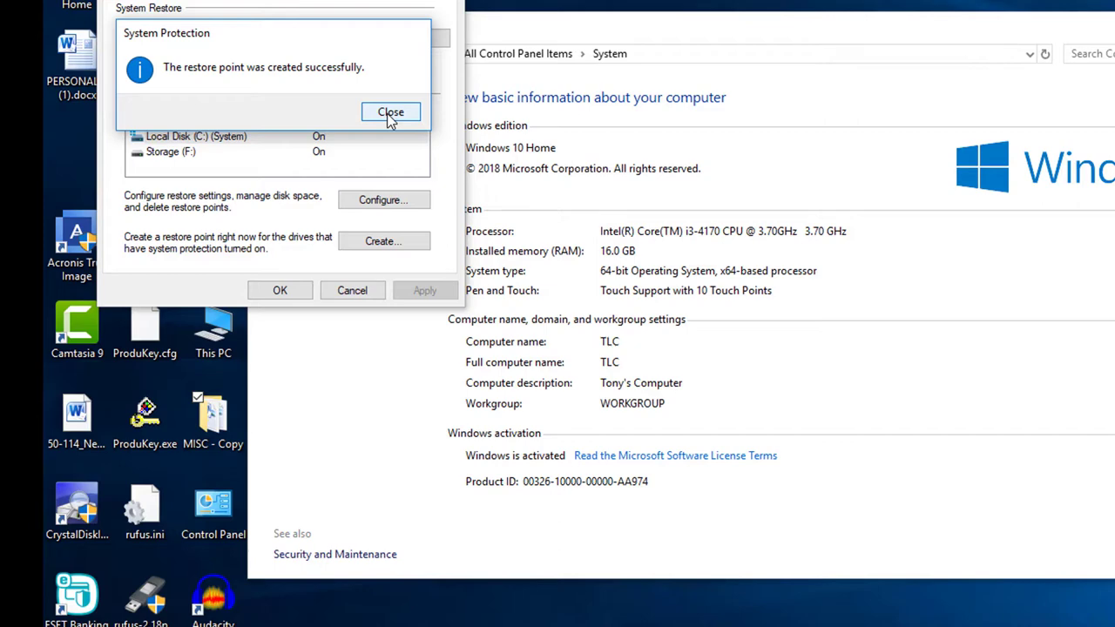
{"action": "left_click", "coordinate": [391, 113]}
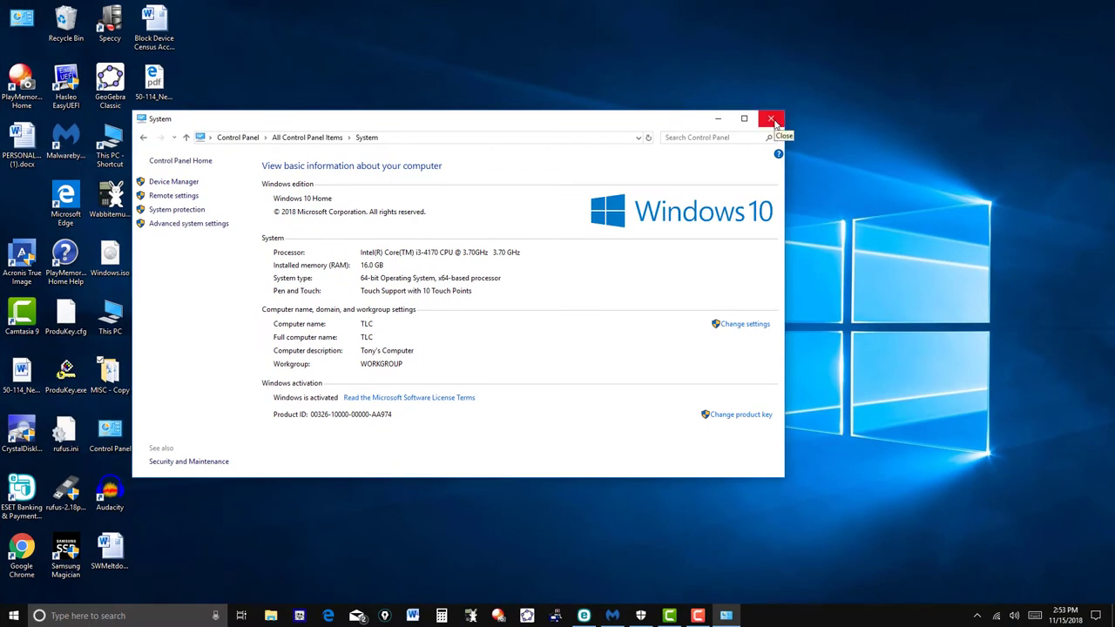
{"action": "left_click", "coordinate": [773, 120]}
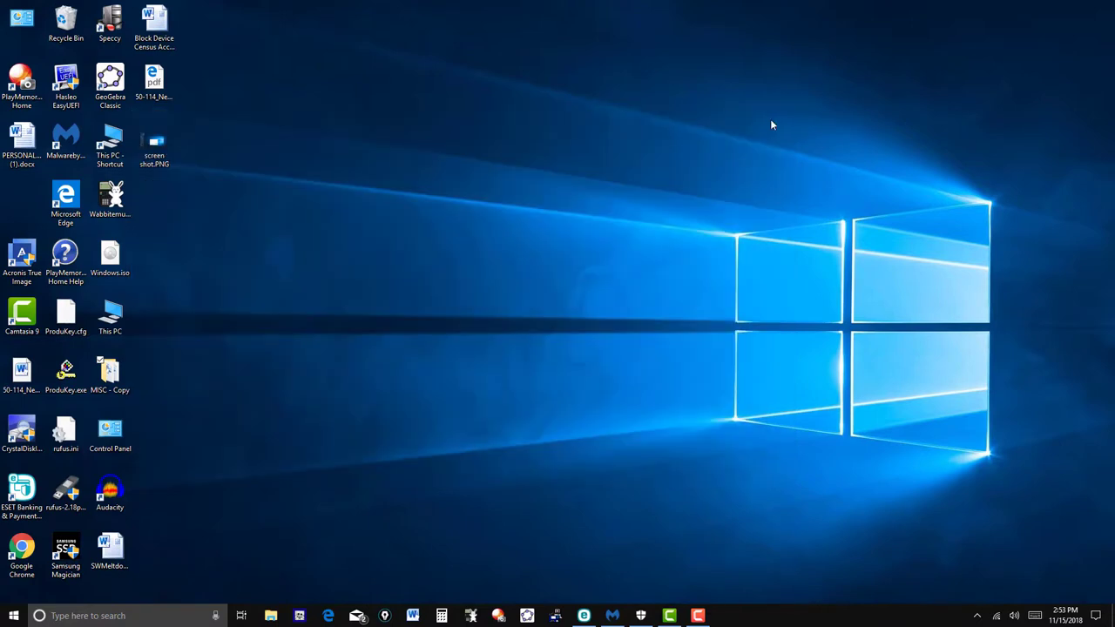
{"action": "key", "text": "super+c"}
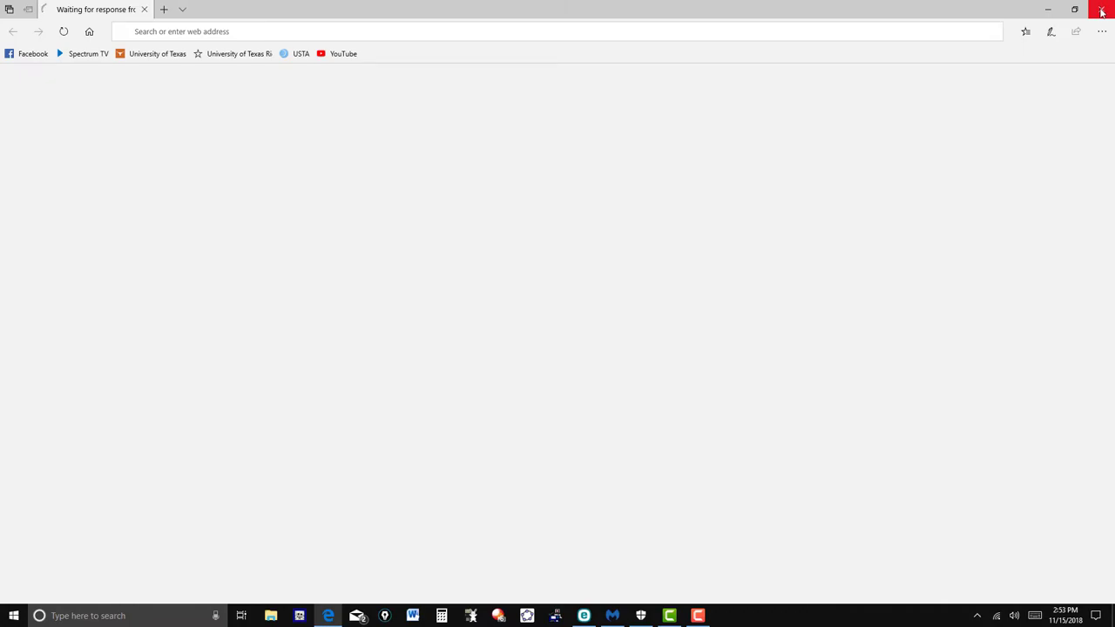
{"action": "left_click", "coordinate": [1102, 10]}
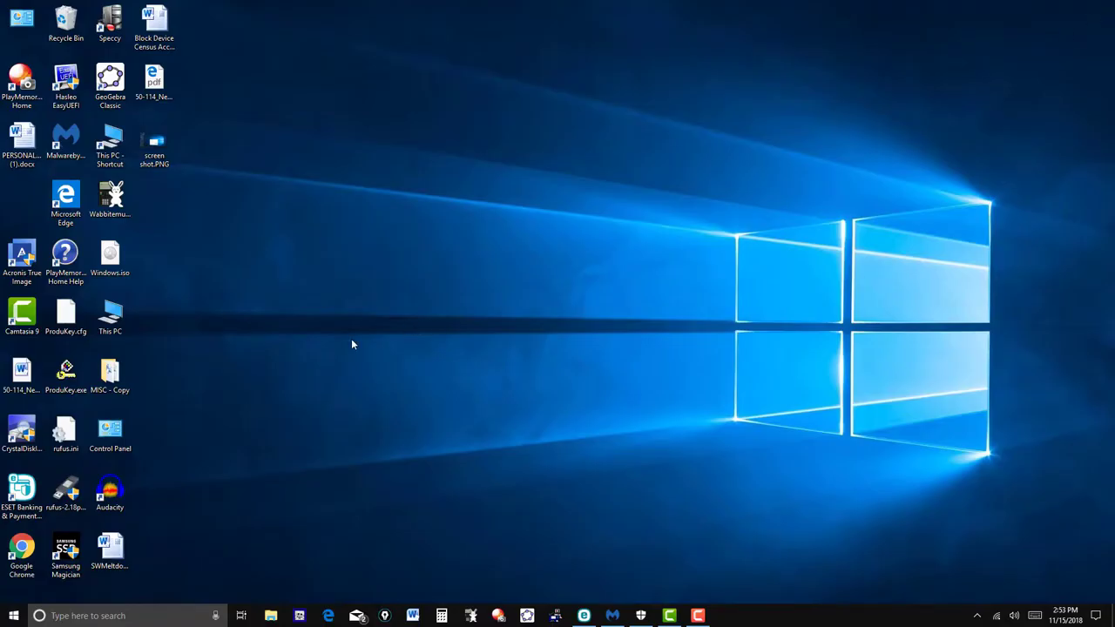
- Check the Advanced scans page in Windows Defender Security Center, and close it
{"action": "left_click", "coordinate": [976, 617]}
{"action": "left_click", "coordinate": [978, 546]}
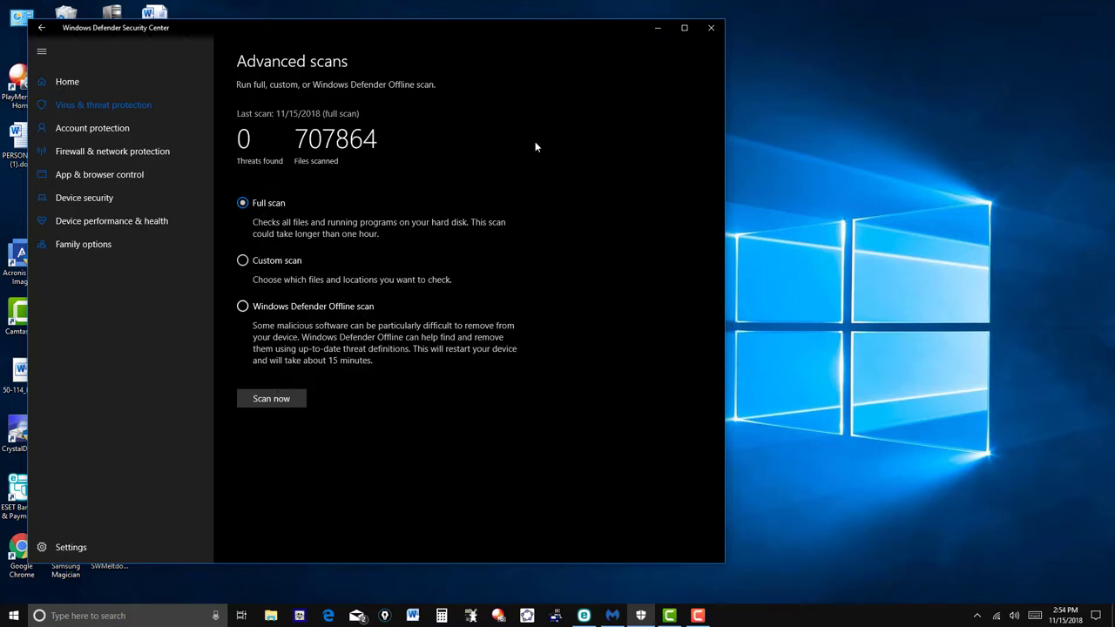
{"action": "left_click", "coordinate": [712, 29]}
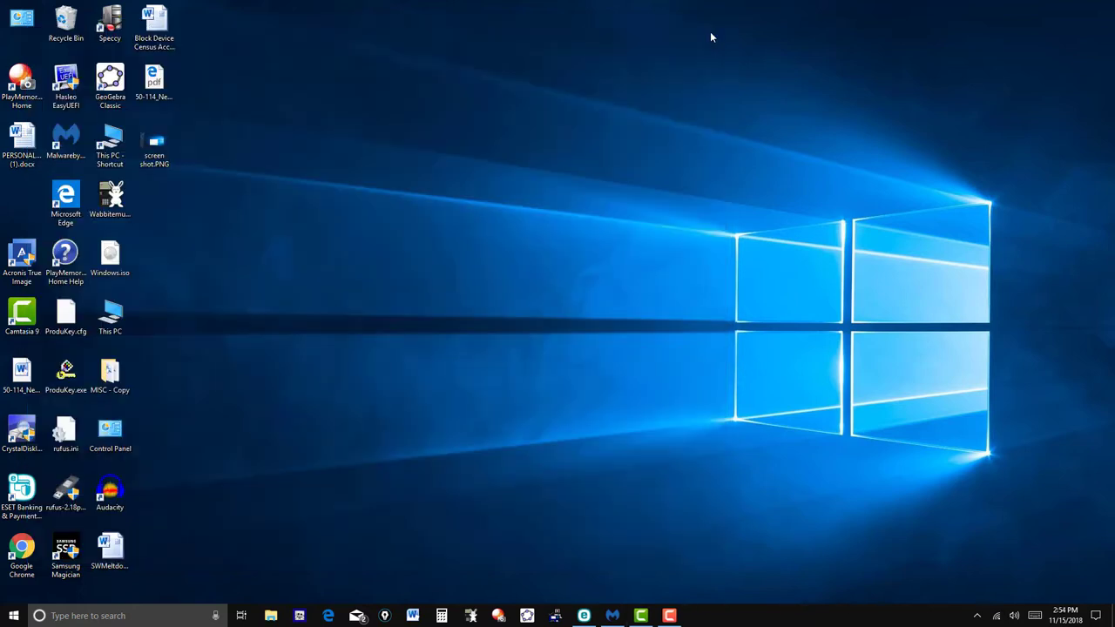
- Review the latest scan results in ESET Internet Security and Malwarebytes, closing each program after viewing
{"action": "left_click", "coordinate": [976, 616]}
{"action": "left_click", "coordinate": [978, 570]}
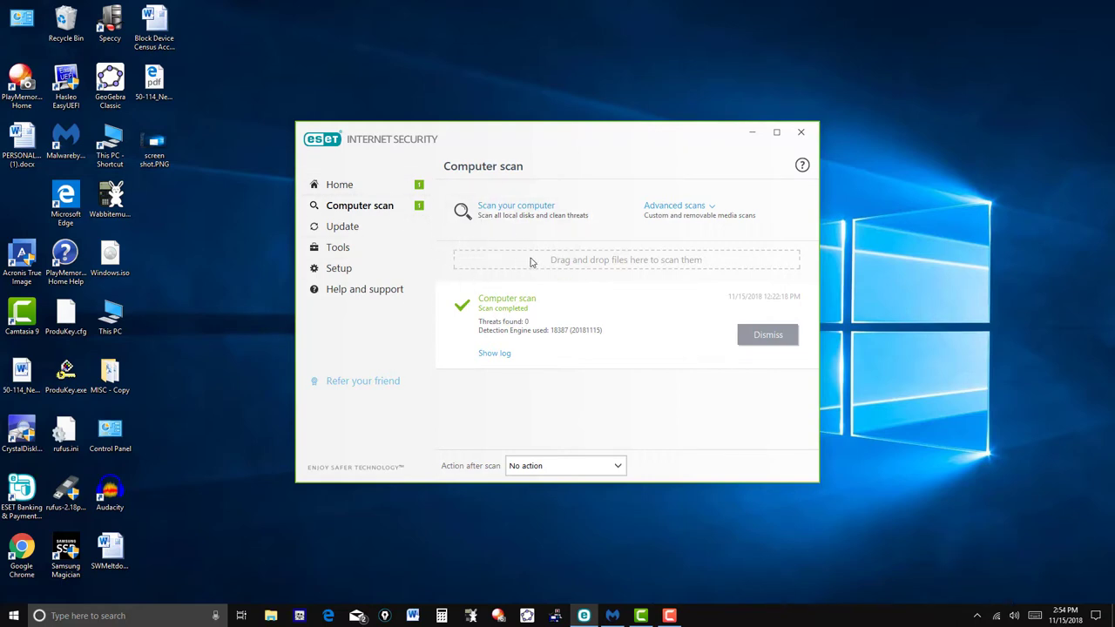
{"action": "left_click", "coordinate": [802, 132]}
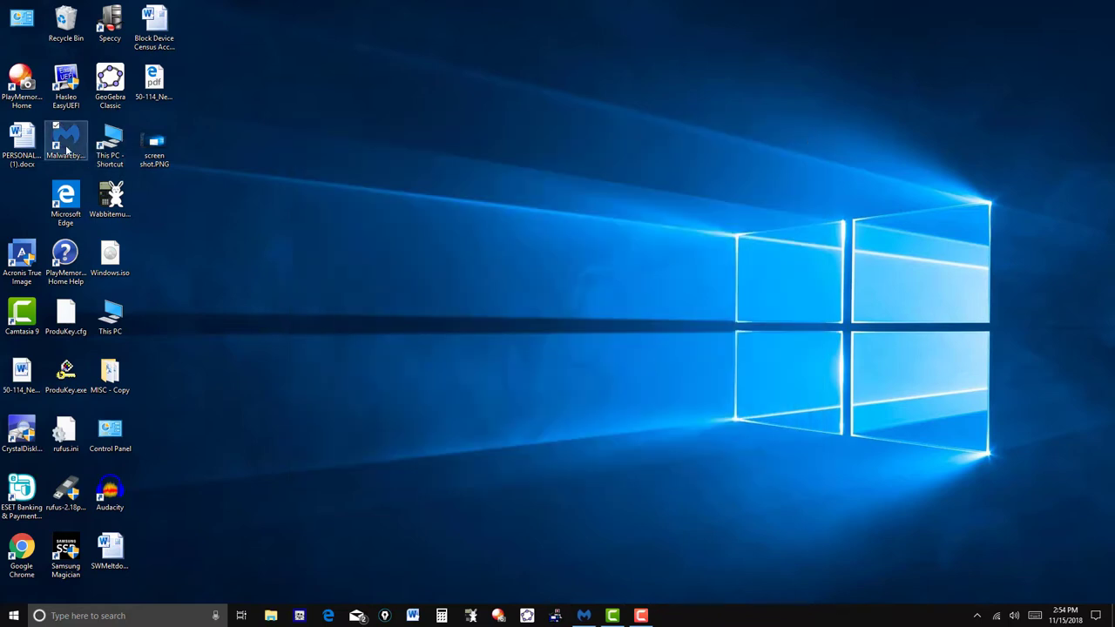
{"action": "double_click", "coordinate": [67, 149]}
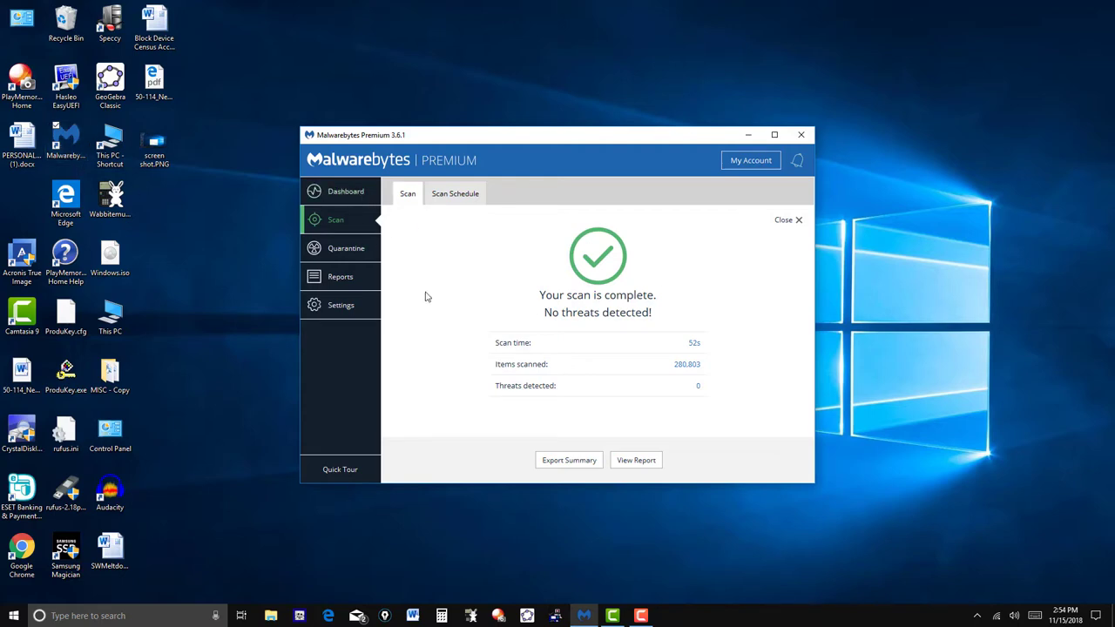
{"action": "left_click", "coordinate": [801, 136]}
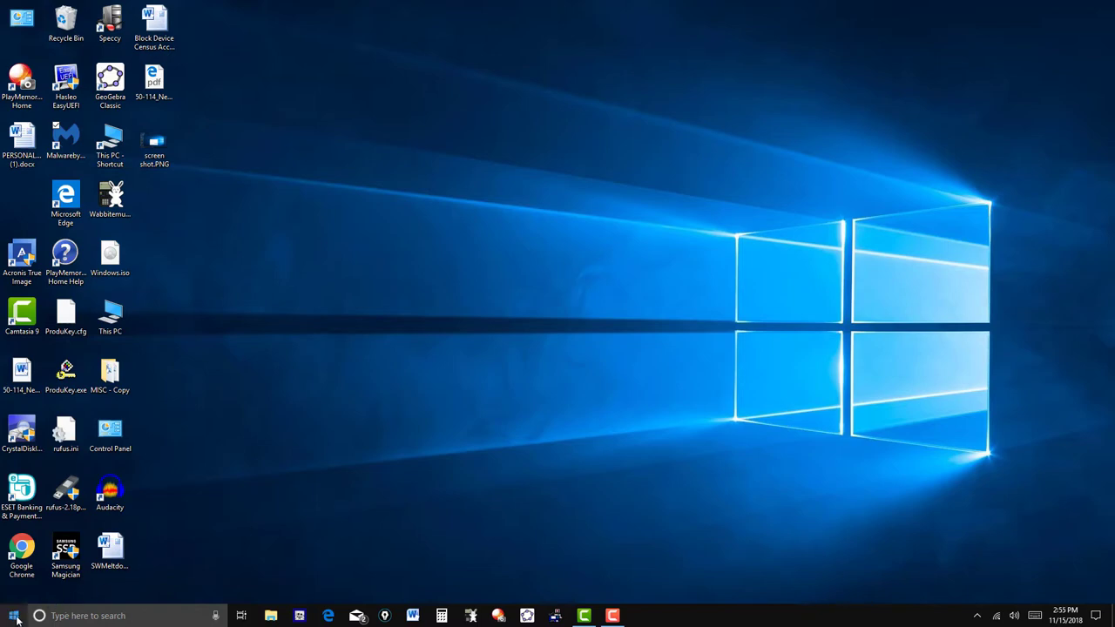
- Open Command Prompt as administrator and launch the Malicious Software Removal Tool with mrt.exe
{"action": "left_click", "coordinate": [136, 621]}
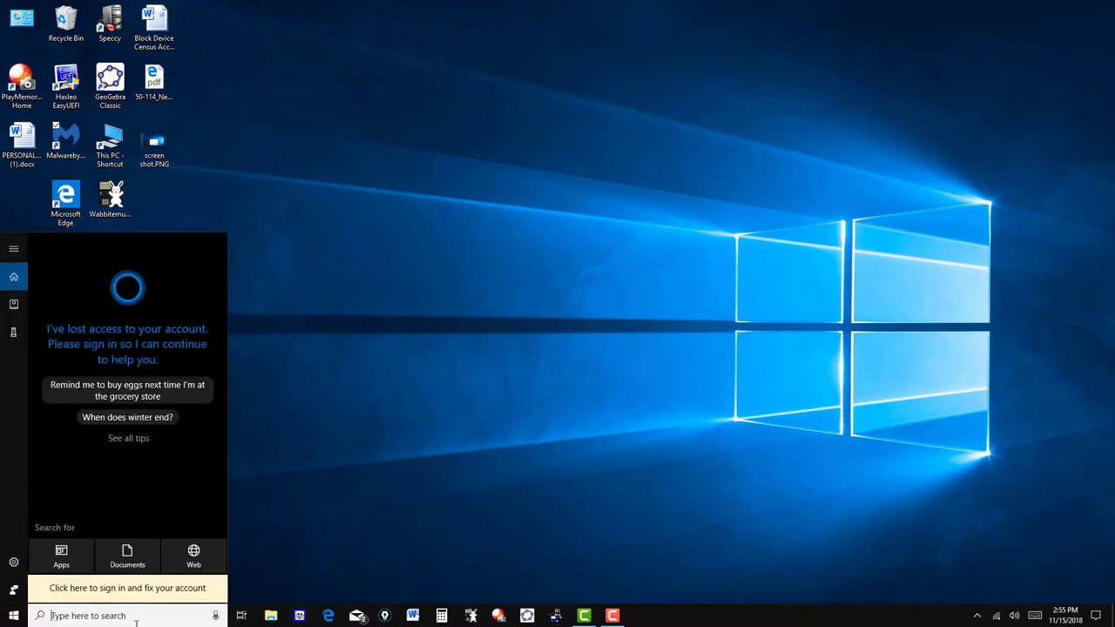
{"action": "type", "text": "v,"}
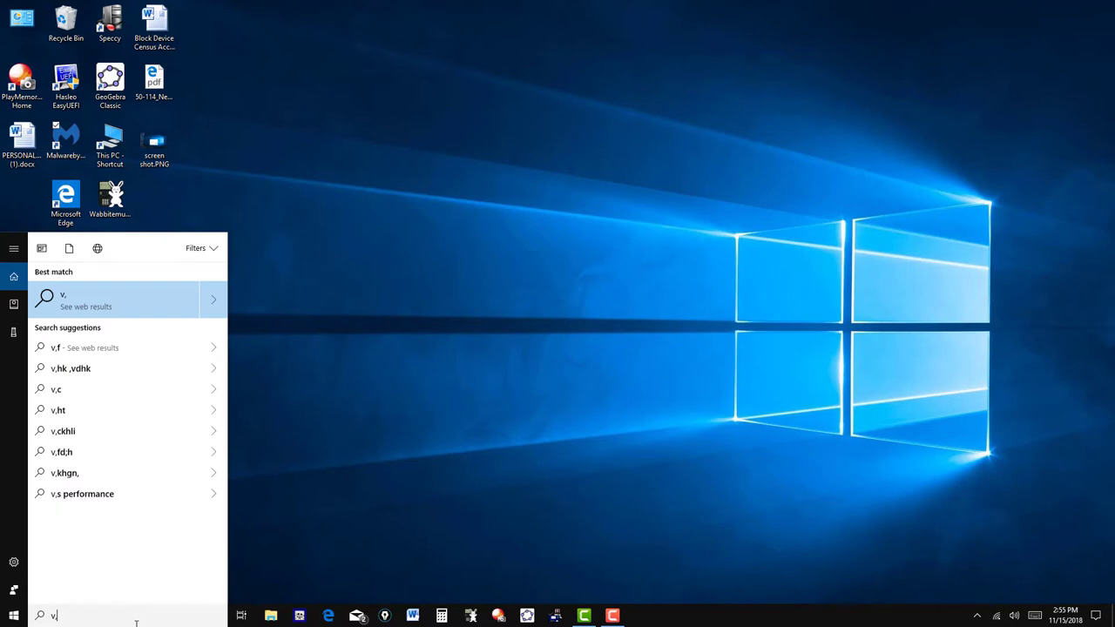
{"action": "key", "text": "BackSpace"}
{"action": "key", "text": "BackSpace"}
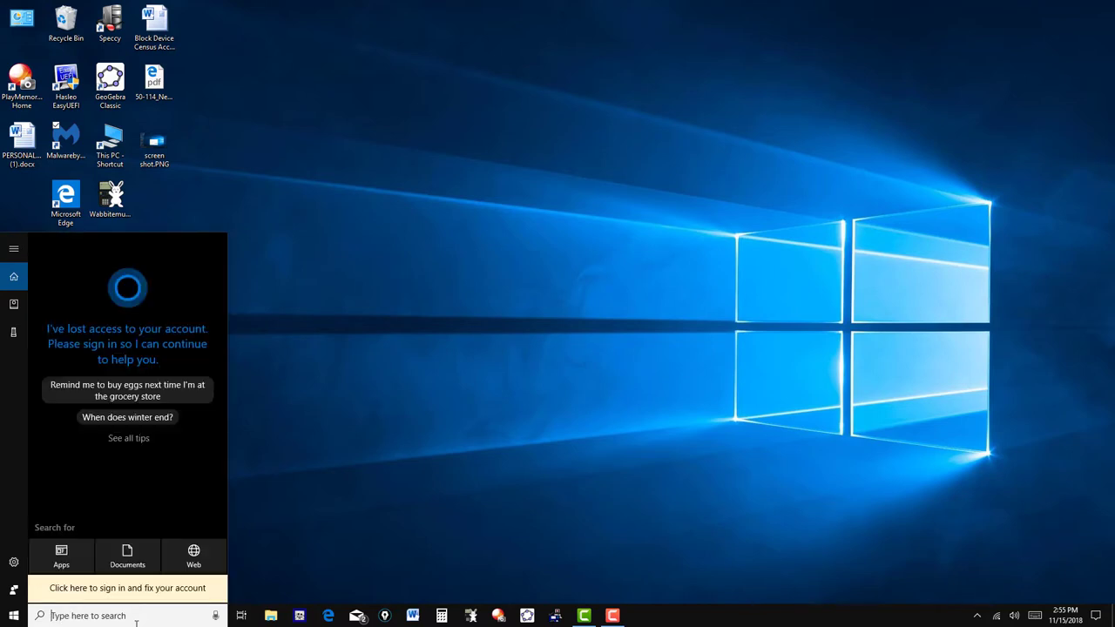
{"action": "type", "text": "cmd"}
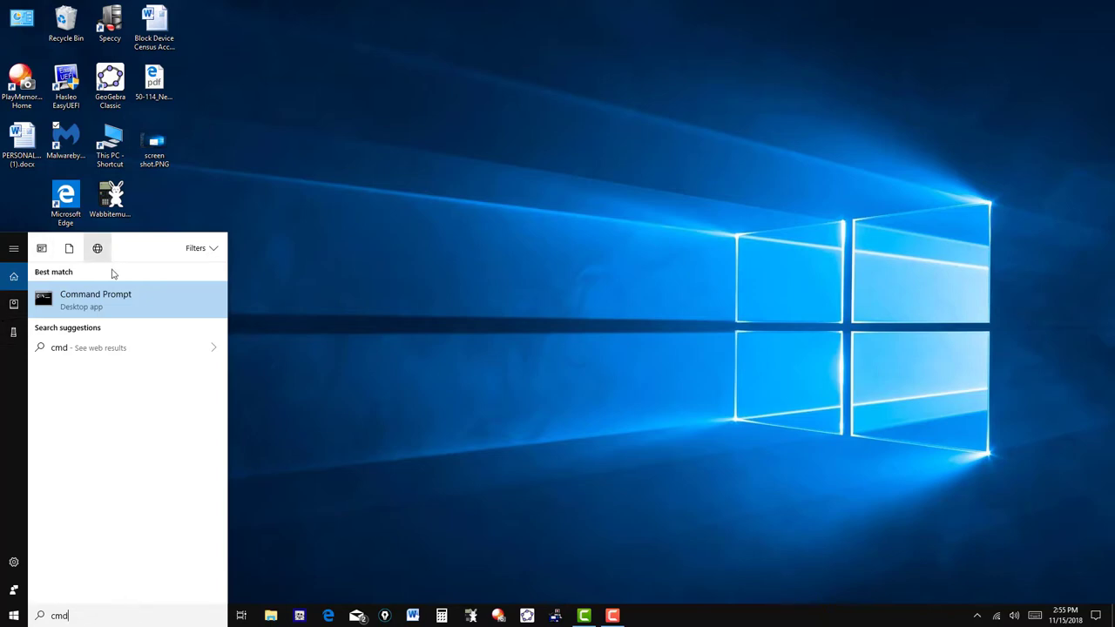
{"action": "right_click", "coordinate": [116, 304]}
{"action": "left_click", "coordinate": [92, 315]}
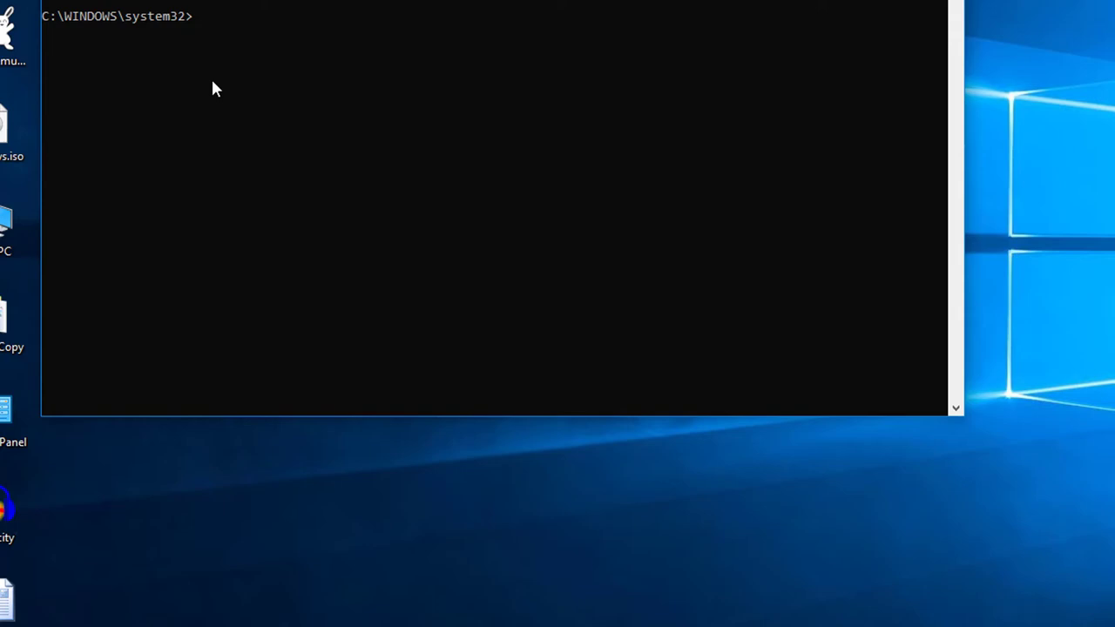
{"action": "type", "text": "mrt.exe"}
{"action": "key", "text": "Return"}
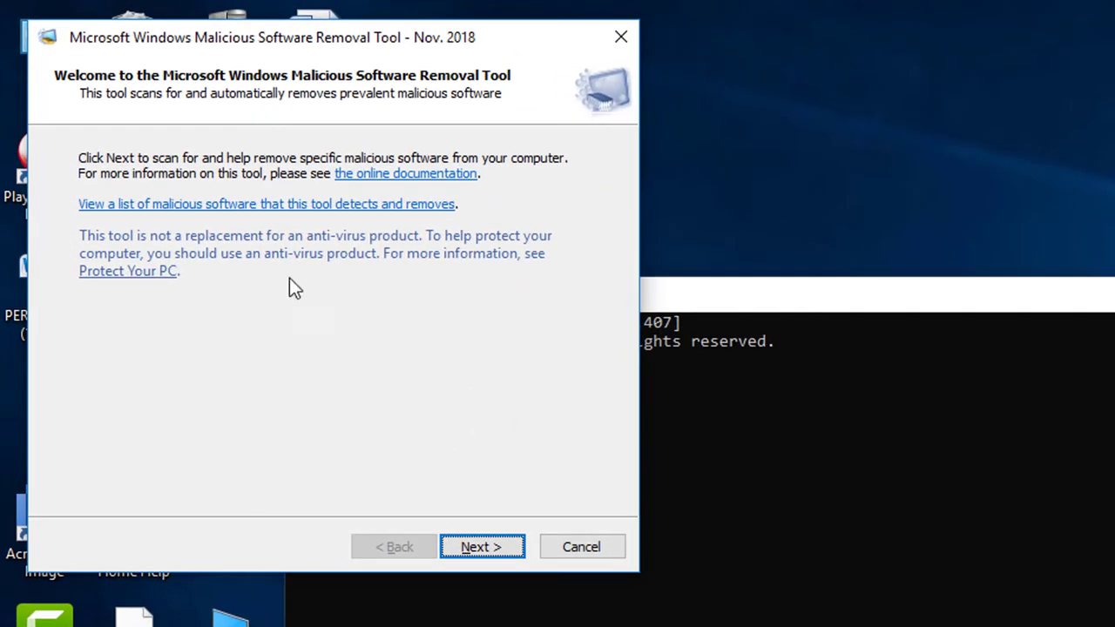
- Choose Full scan as the scan type, and close the removal tool and Command Prompt without starting the scan
{"action": "left_click", "coordinate": [485, 549]}
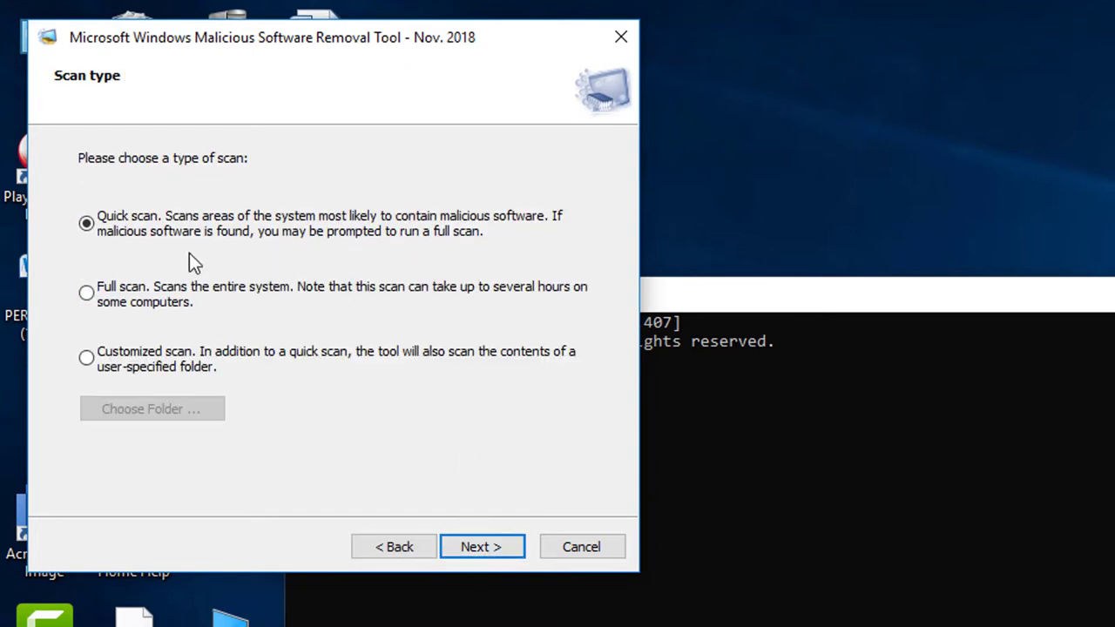
{"action": "left_click", "coordinate": [91, 294]}
{"action": "left_click", "coordinate": [622, 39]}
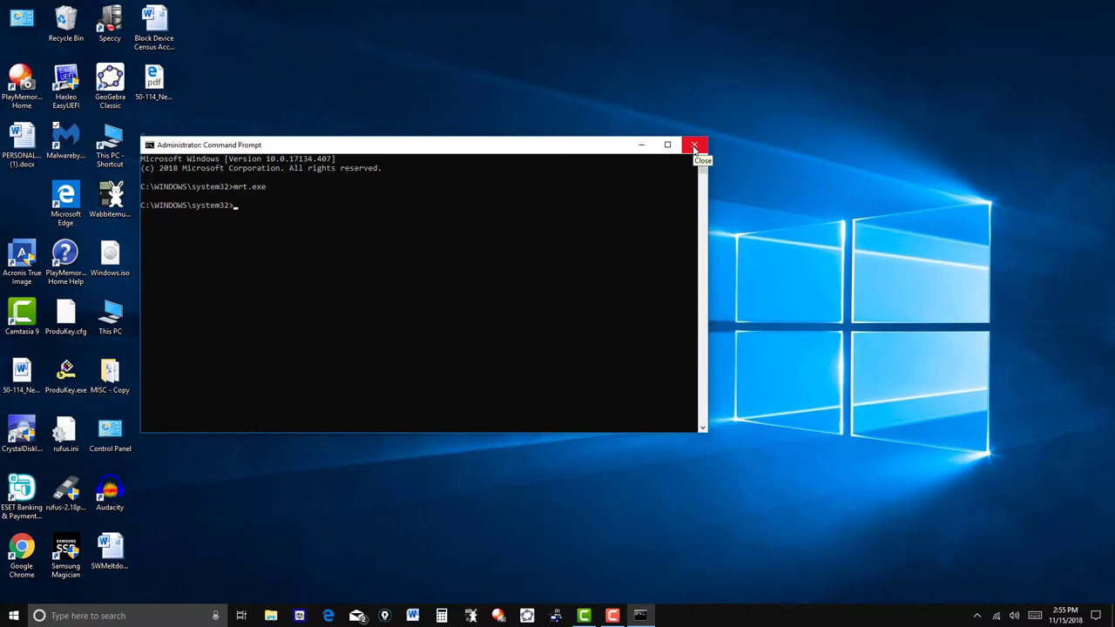
{"action": "left_click", "coordinate": [694, 146]}
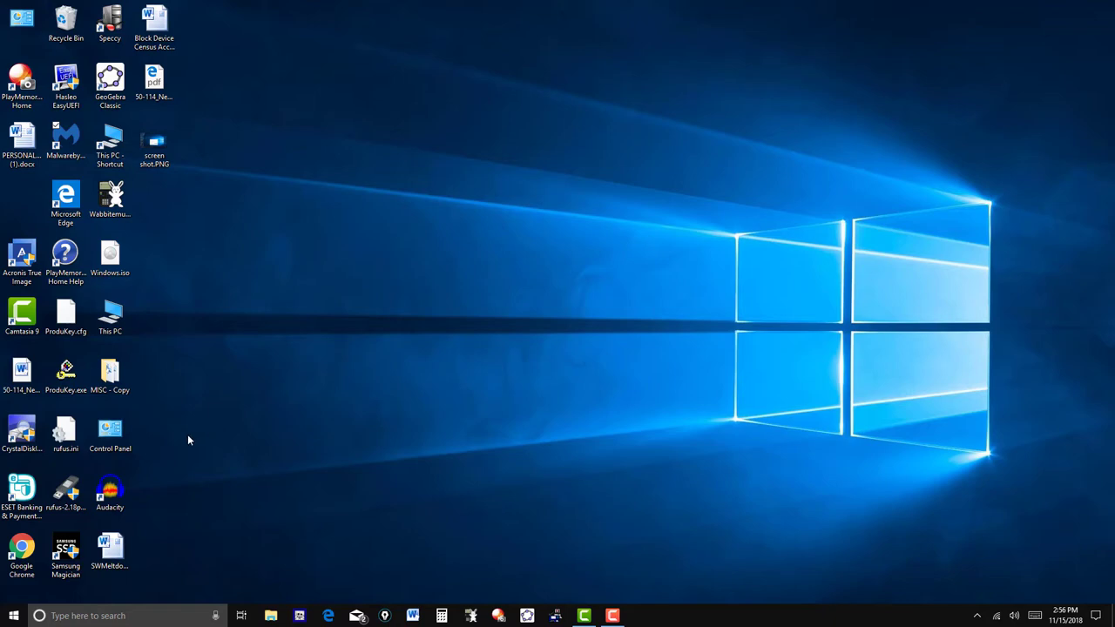
{"action": "left_click", "coordinate": [13, 616]}
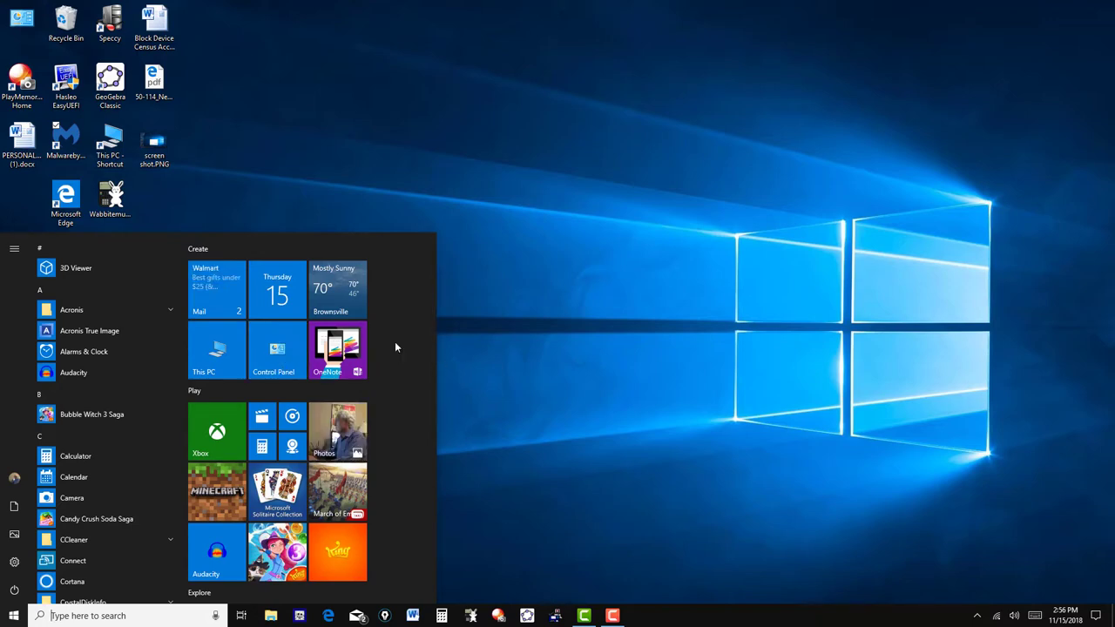
{"action": "left_click", "coordinate": [954, 342]}
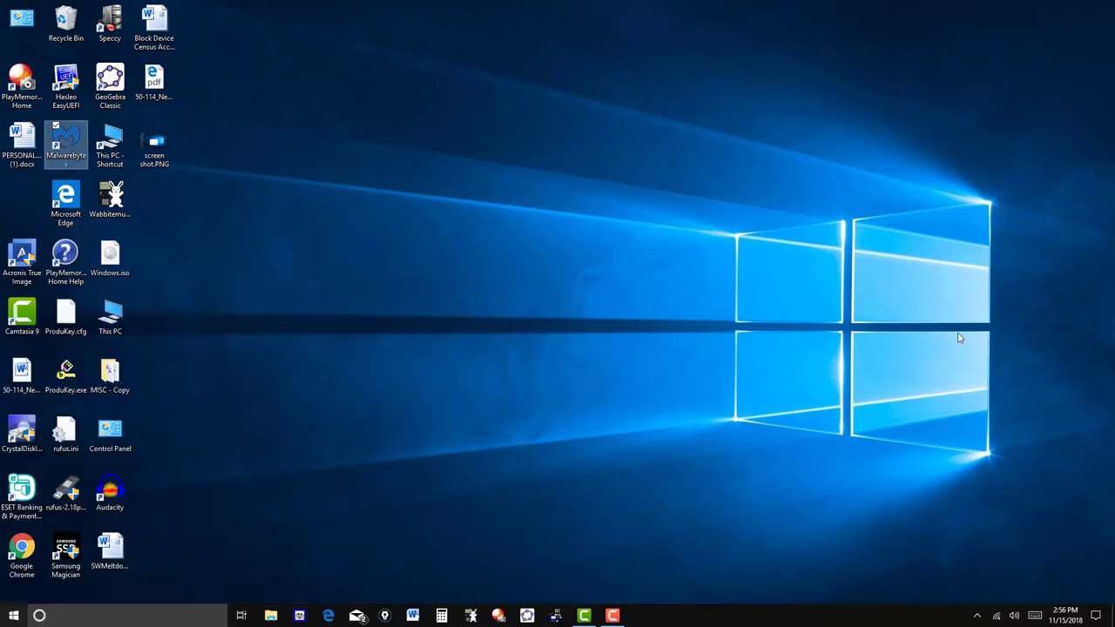
{"action": "left_click", "coordinate": [1097, 616]}
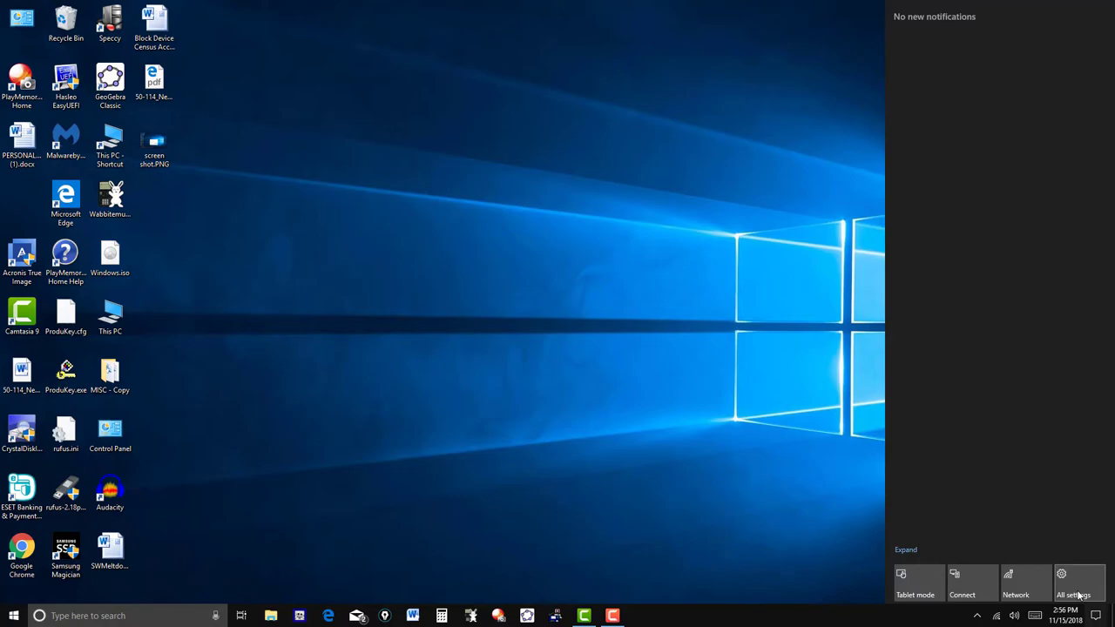
{"action": "left_click", "coordinate": [1080, 595]}
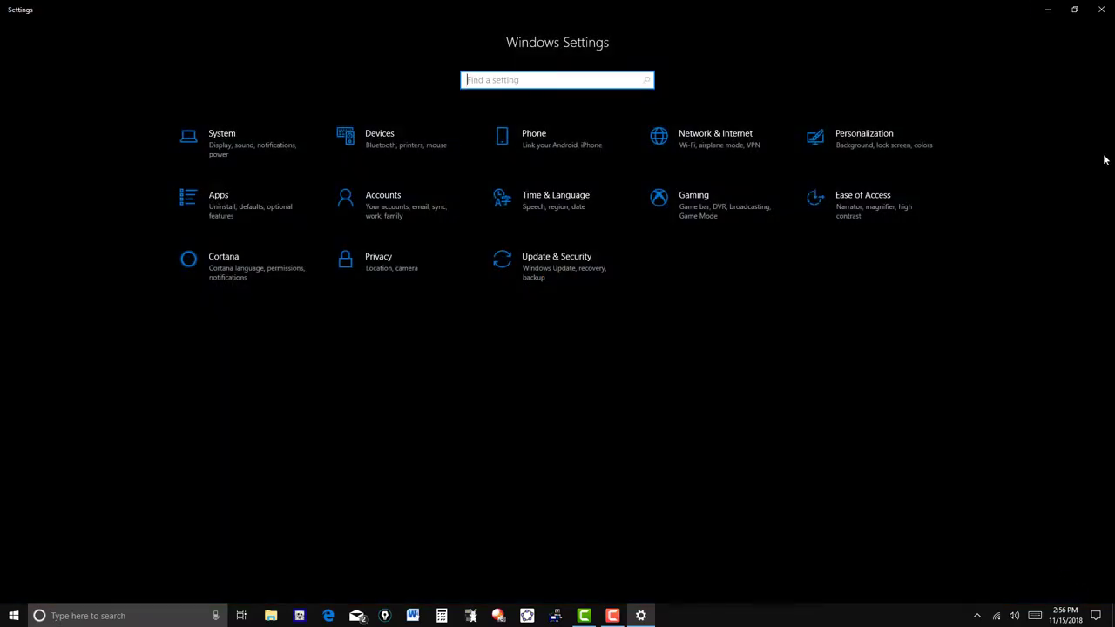
{"action": "left_click", "coordinate": [1102, 11]}
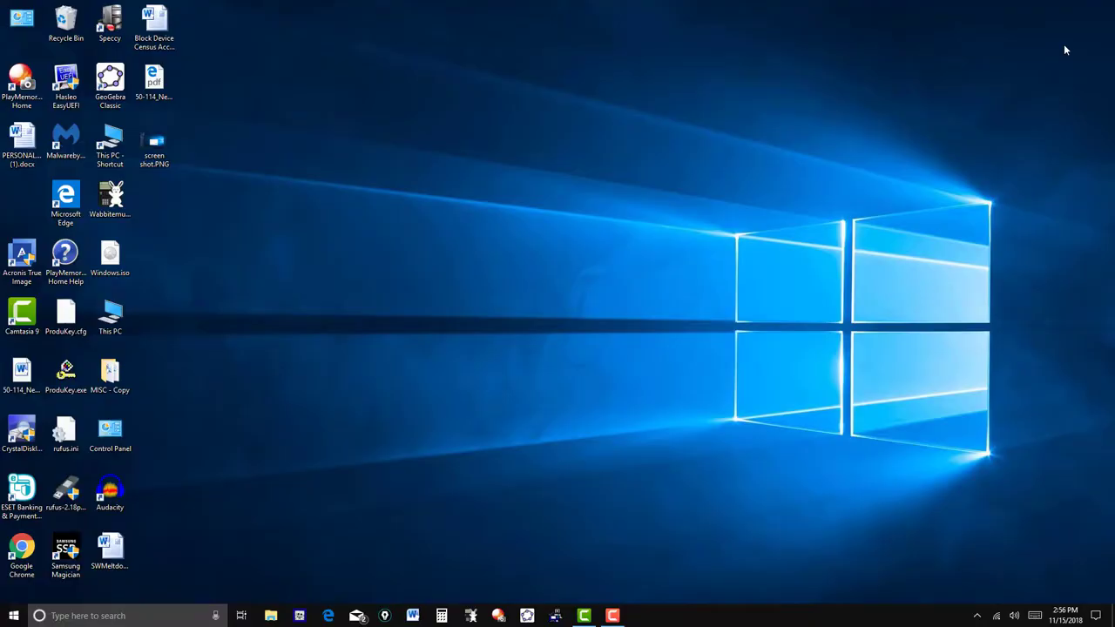
- Open Backup and Restore (Windows 7) from Control Panel and start the Create a system image wizard
{"action": "left_click", "coordinate": [14, 616]}
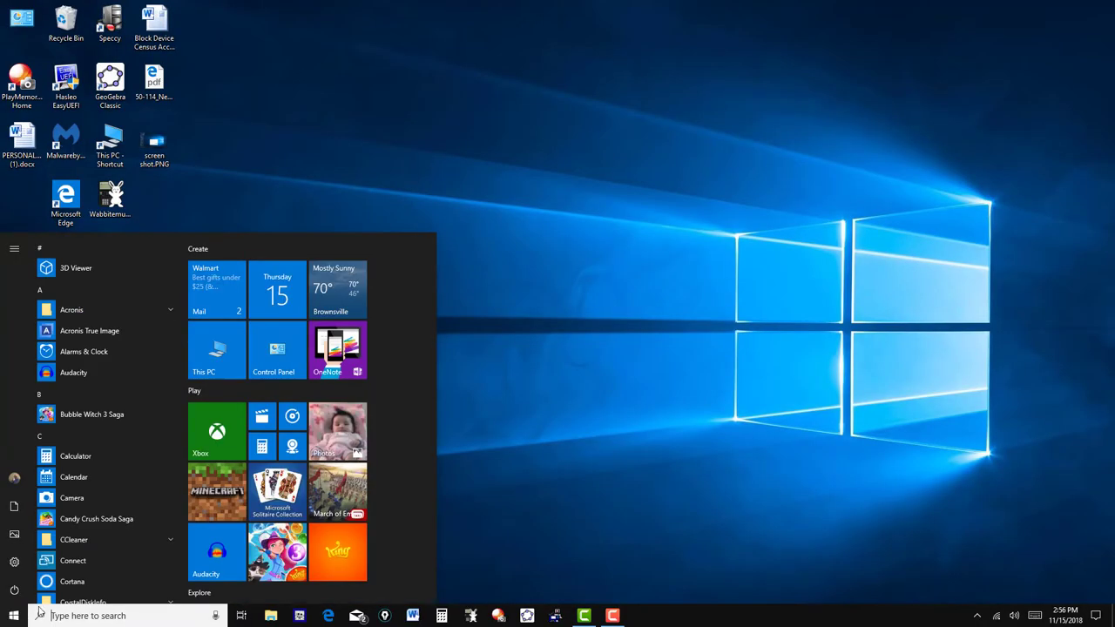
{"action": "left_click", "coordinate": [279, 351]}
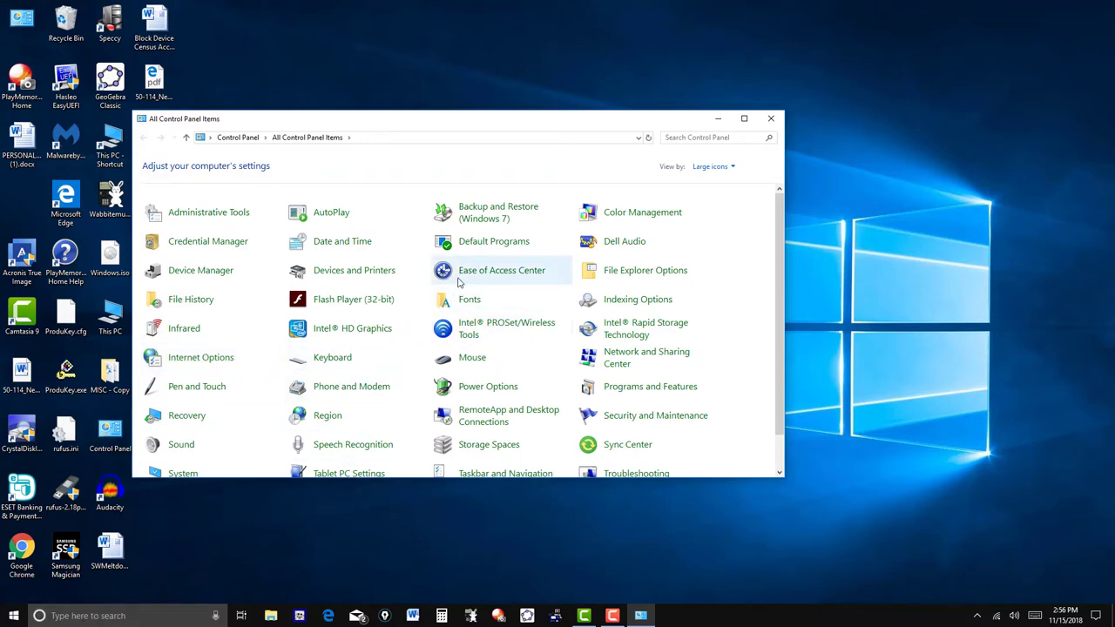
{"action": "left_click", "coordinate": [494, 210]}
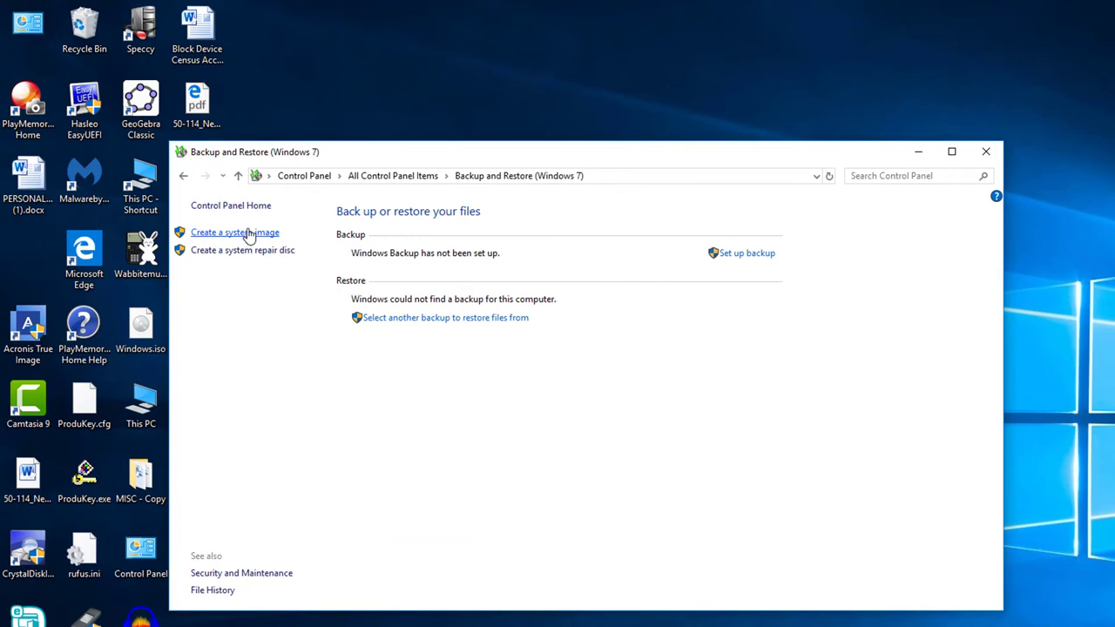
{"action": "left_click", "coordinate": [248, 233]}
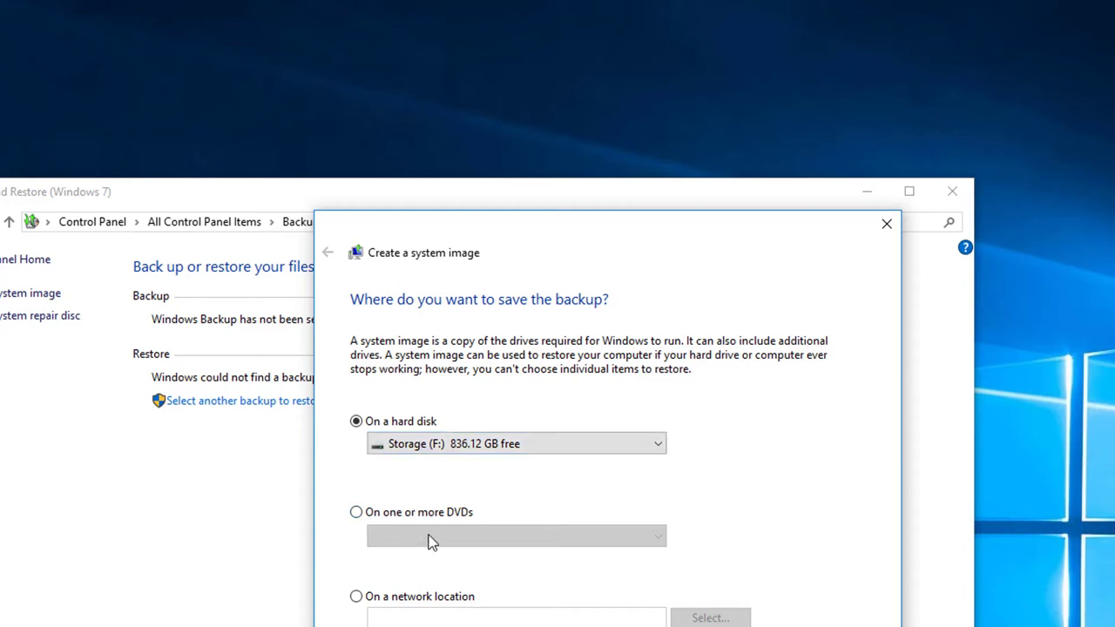
- Check which hard disks are available as the system image destination, and close the wizard
{"action": "left_click", "coordinate": [660, 449]}
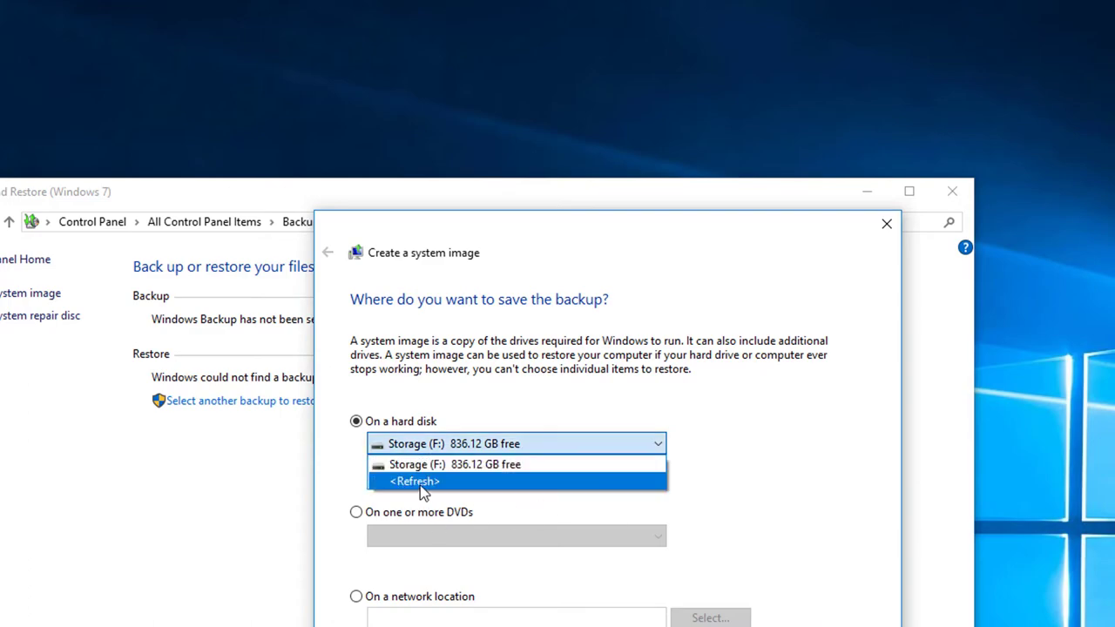
{"action": "left_click", "coordinate": [761, 446]}
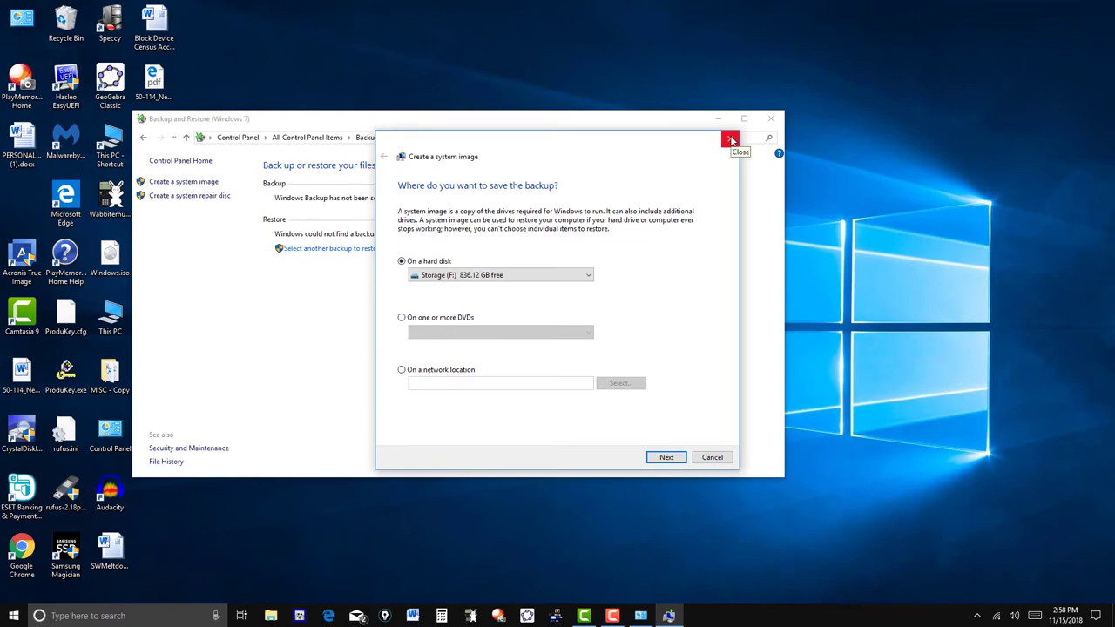
{"action": "left_click", "coordinate": [730, 140]}
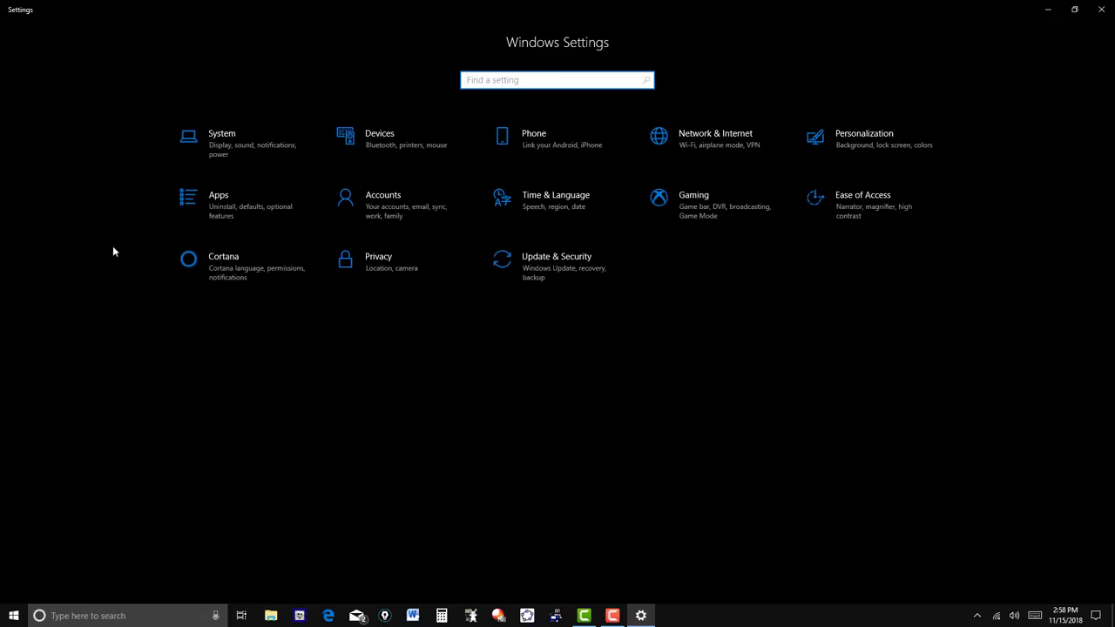
- Open the Recovery page under Update & Security in Windows Settings to examine the recovery options
{"action": "left_click", "coordinate": [267, 148]}
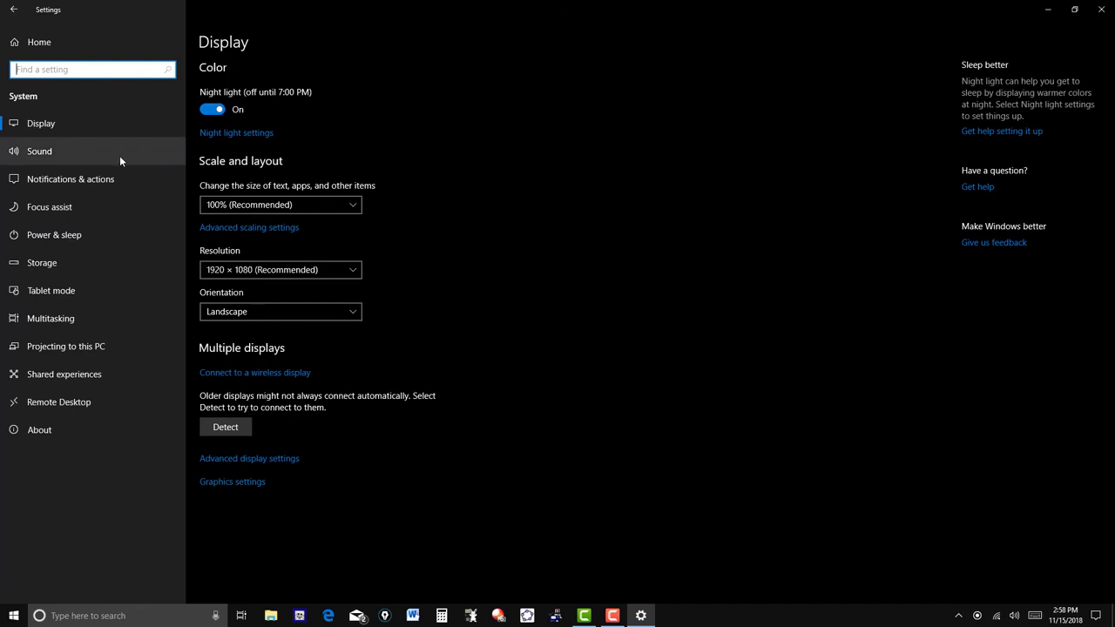
{"action": "left_click", "coordinate": [13, 11]}
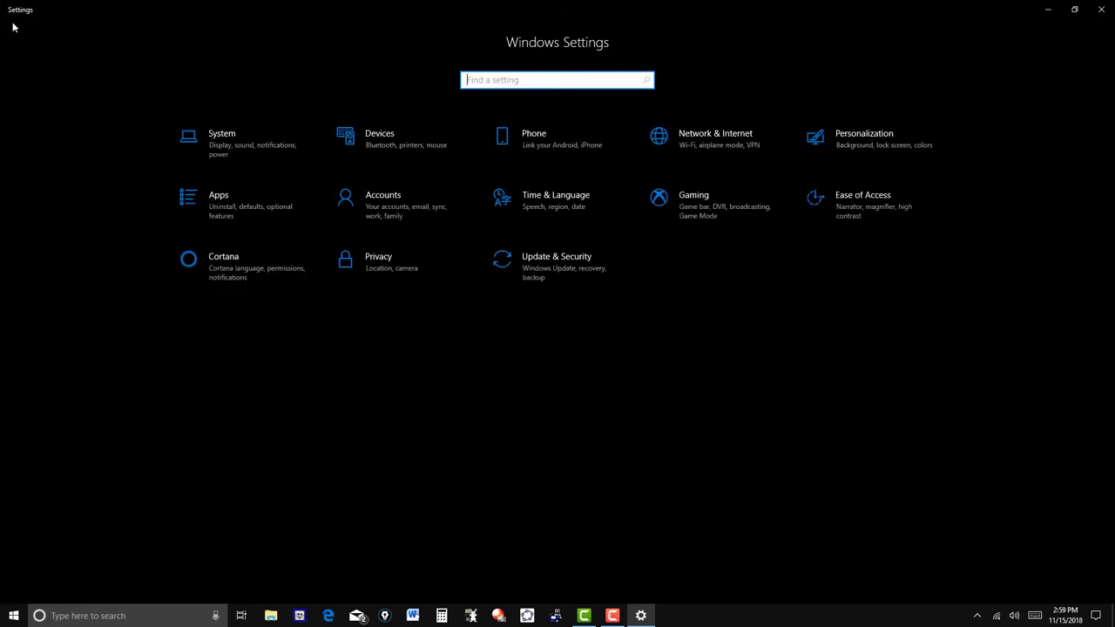
{"action": "left_click", "coordinate": [550, 264]}
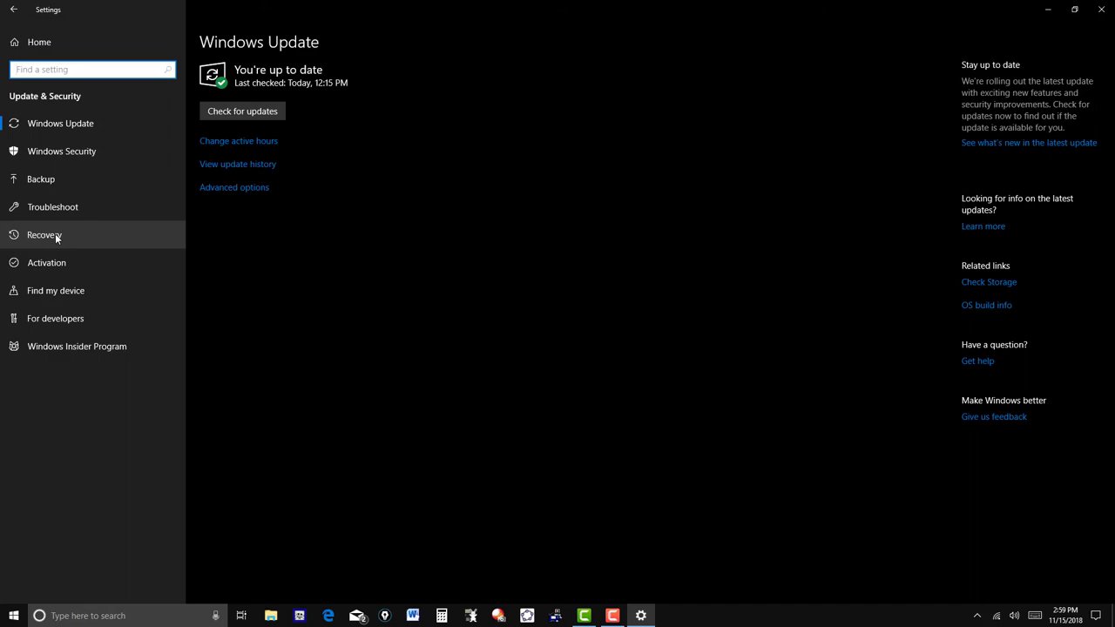
{"action": "left_click", "coordinate": [55, 234]}
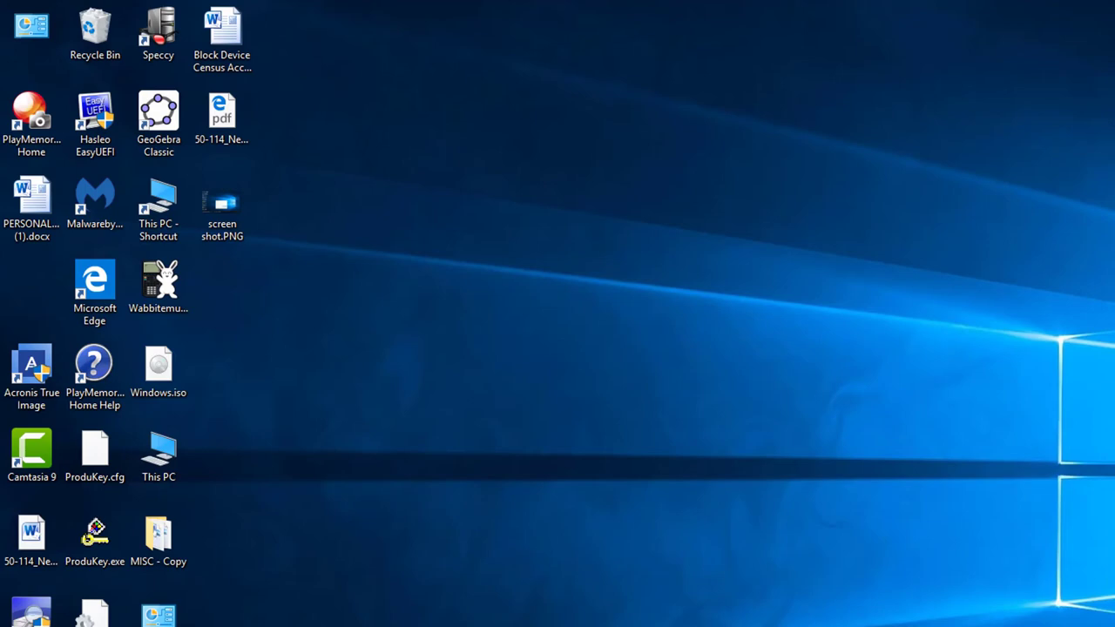
- Launch Acronis True Image as administrator from its desktop shortcut
{"action": "key", "text": "super"}
{"action": "left_click", "coordinate": [847, 495]}
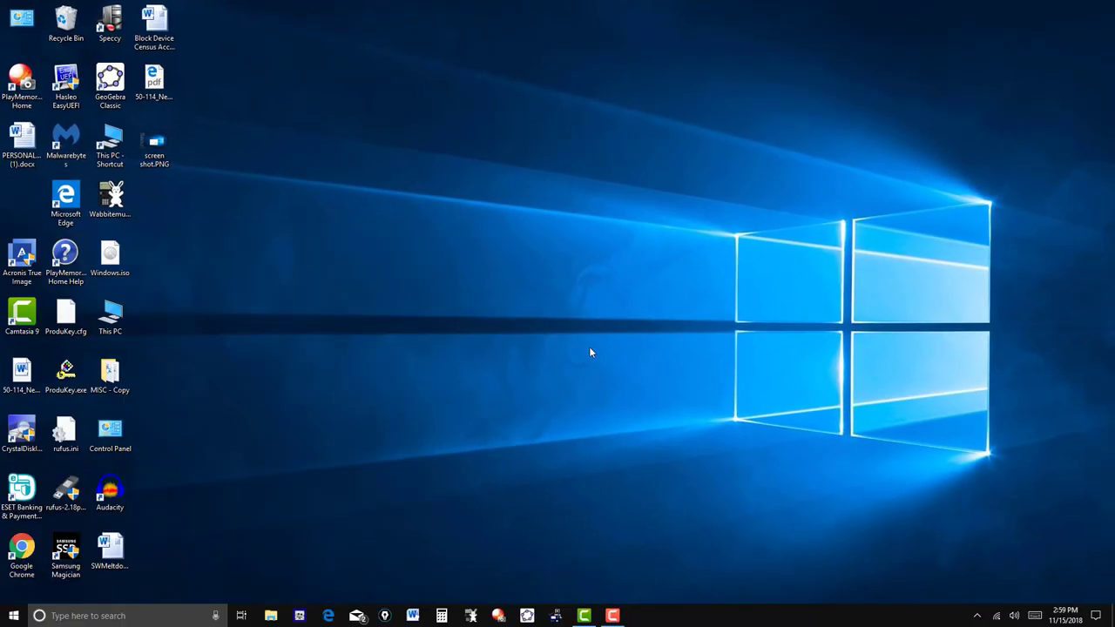
{"action": "right_click", "coordinate": [28, 266]}
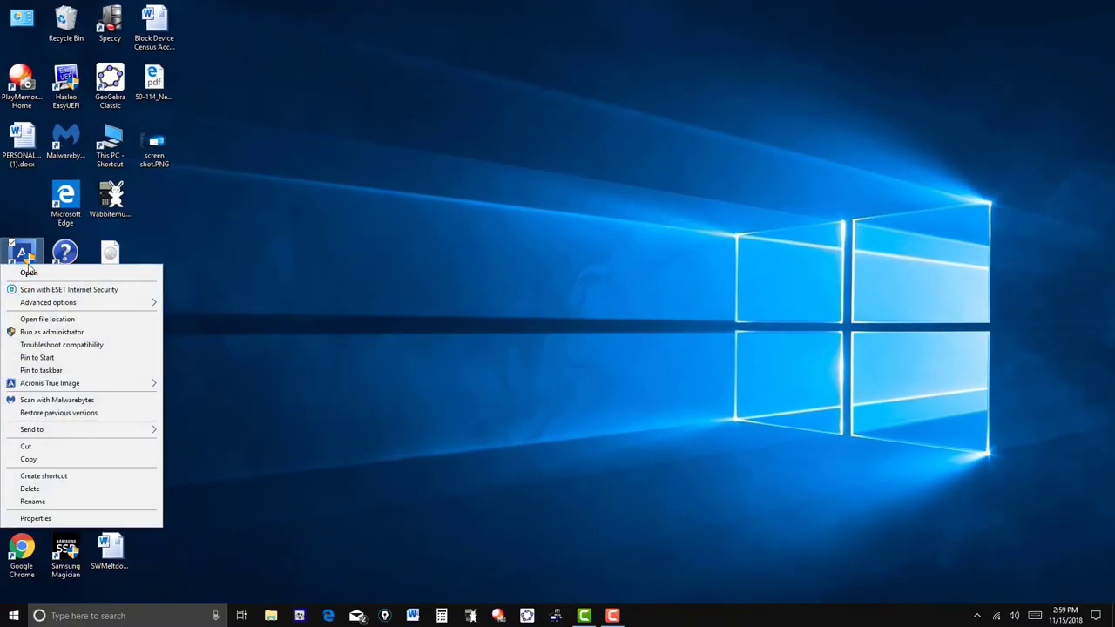
{"action": "left_click", "coordinate": [60, 337]}
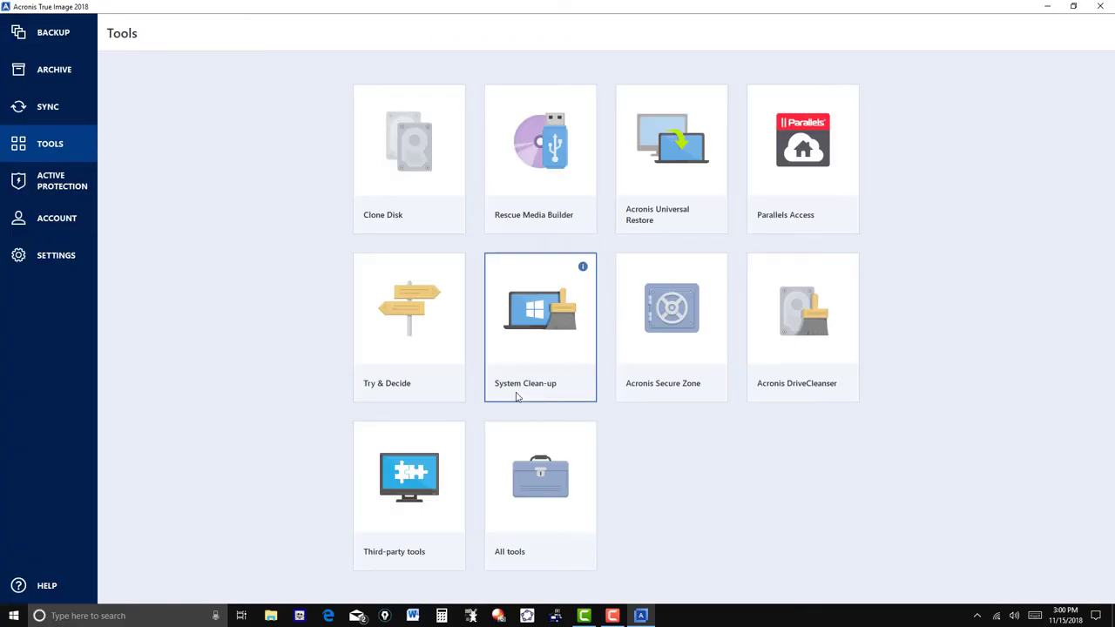
- Examine the Samsung SSD 850 EVO 500GB backup to G:\ and the available Acronis tools
{"action": "left_click", "coordinate": [66, 35]}
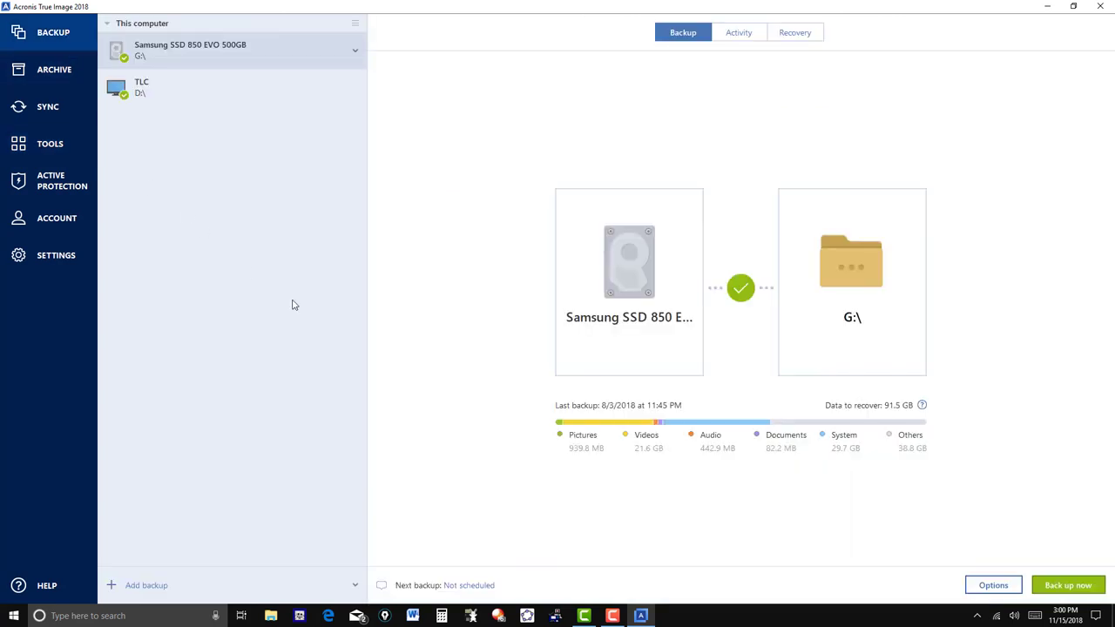
{"action": "mouse_move", "coordinate": [610, 357]}
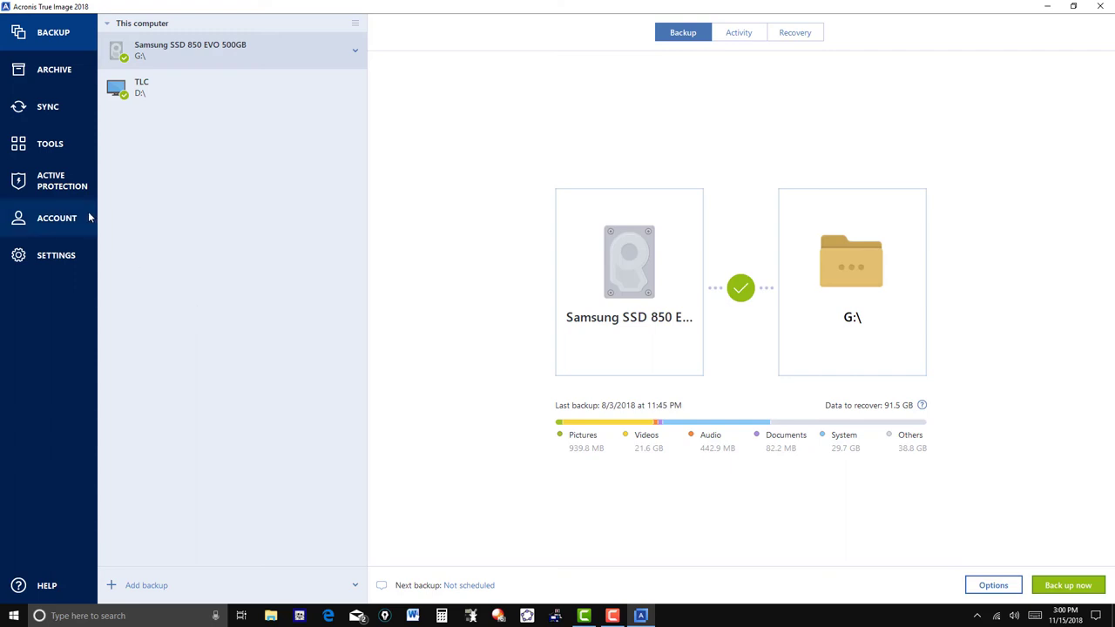
{"action": "left_click", "coordinate": [50, 146]}
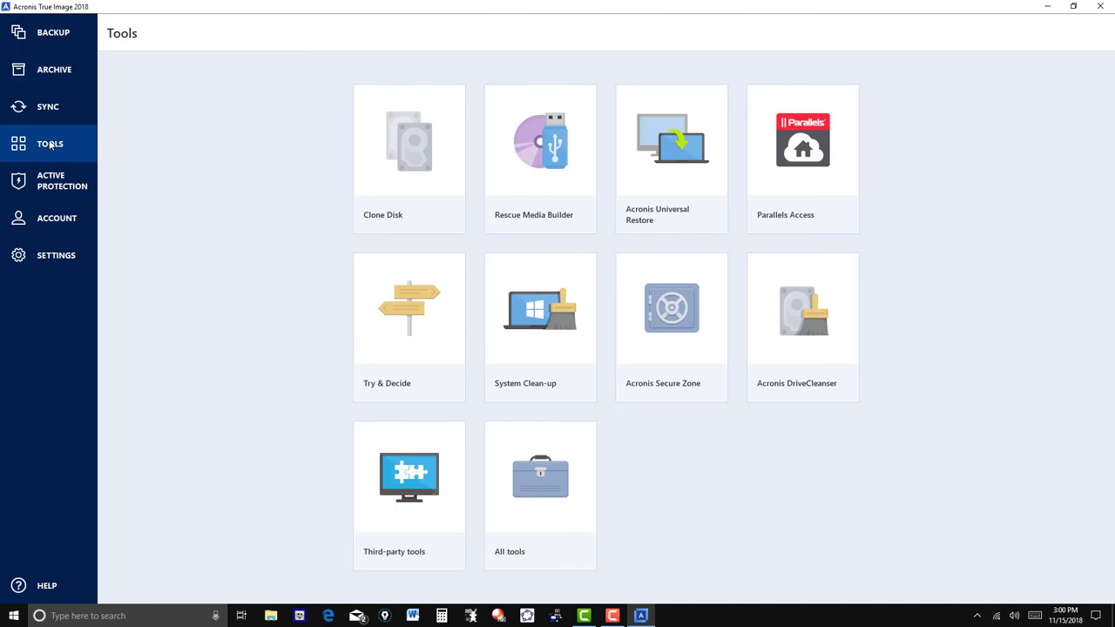